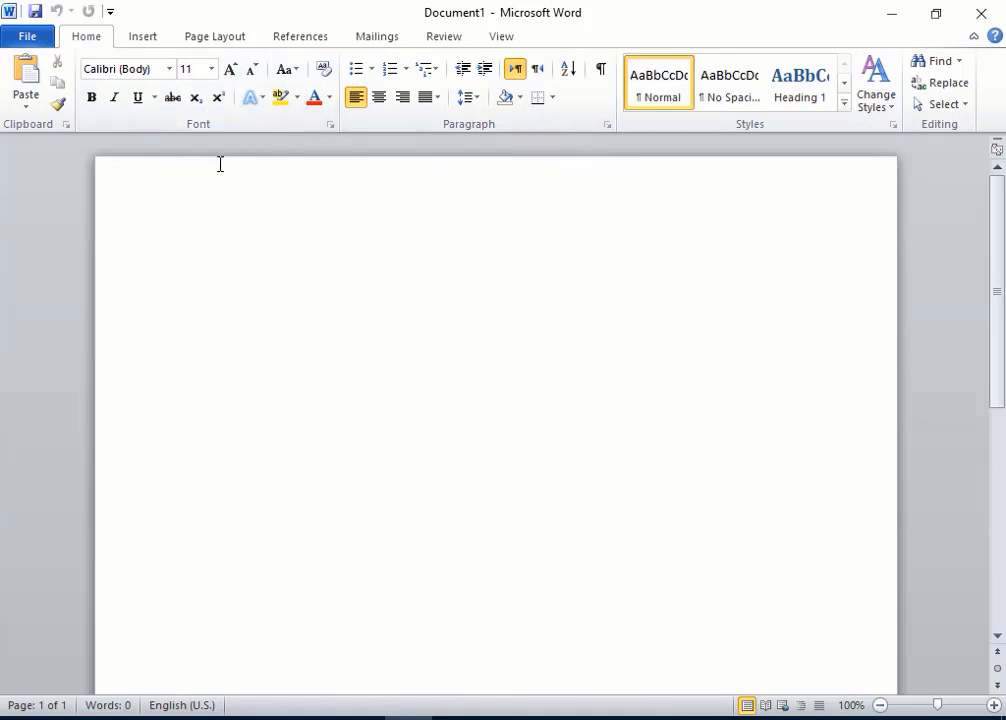
pyautogui.doubleClick(190, 272)
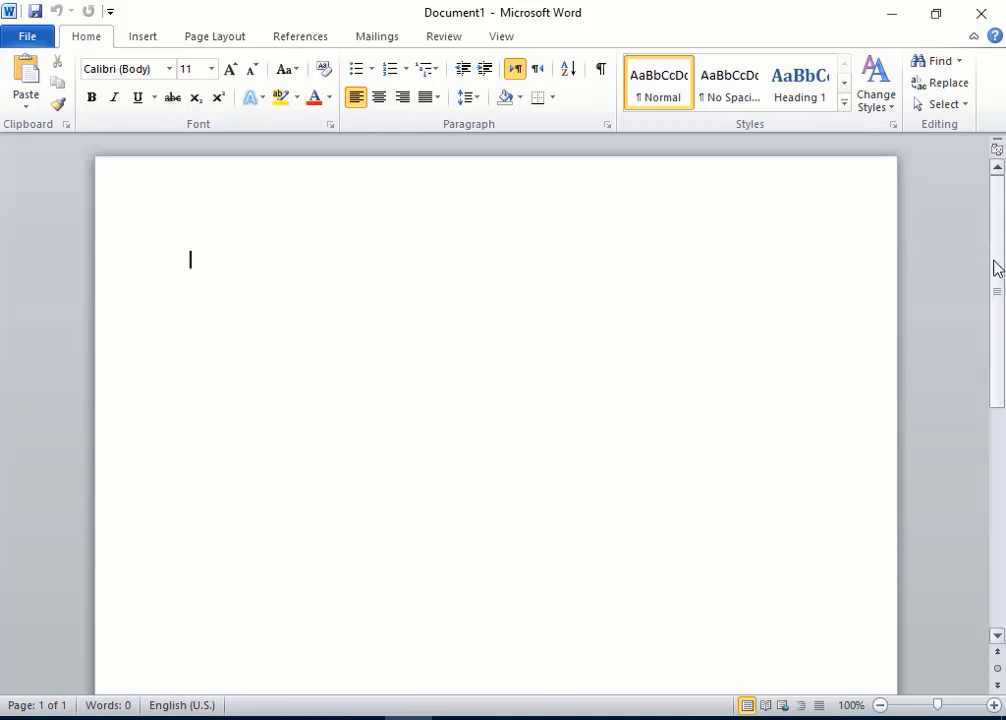
pyautogui.moveTo(995, 266); pyautogui.dragTo(960, 218)
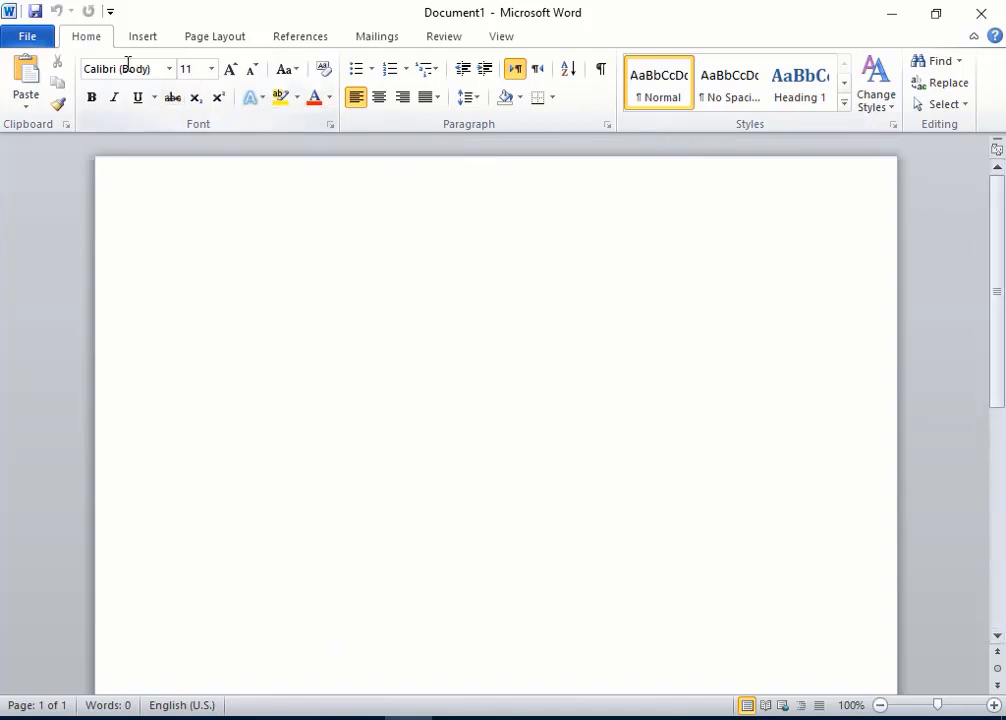
pyautogui.click(28, 40)
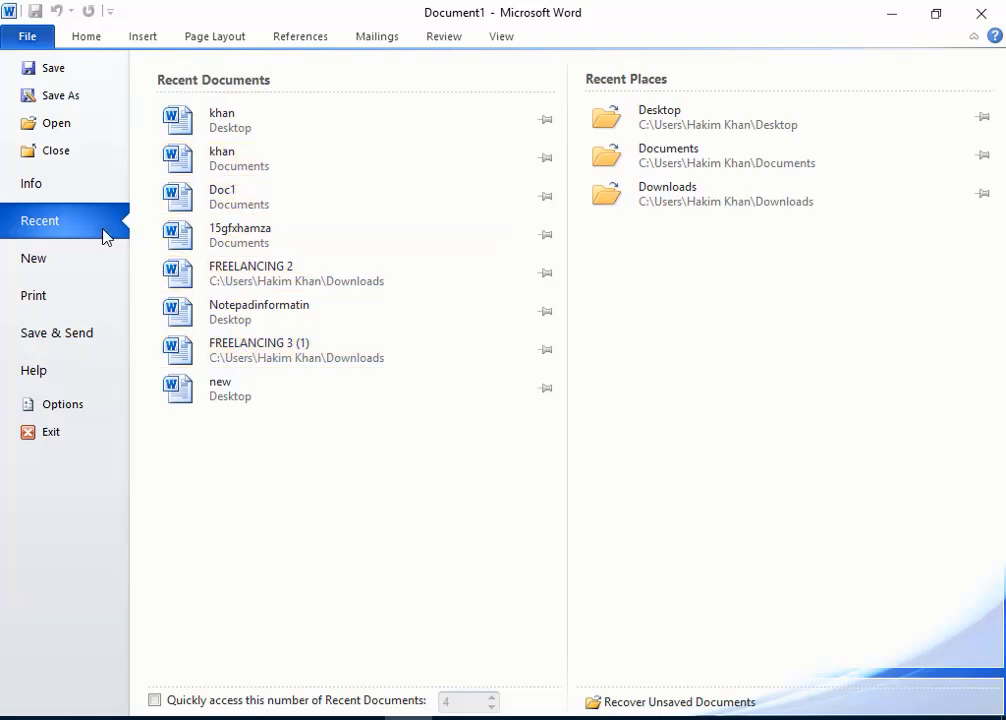
pyautogui.click(16, 270)
pyautogui.click(84, 37)
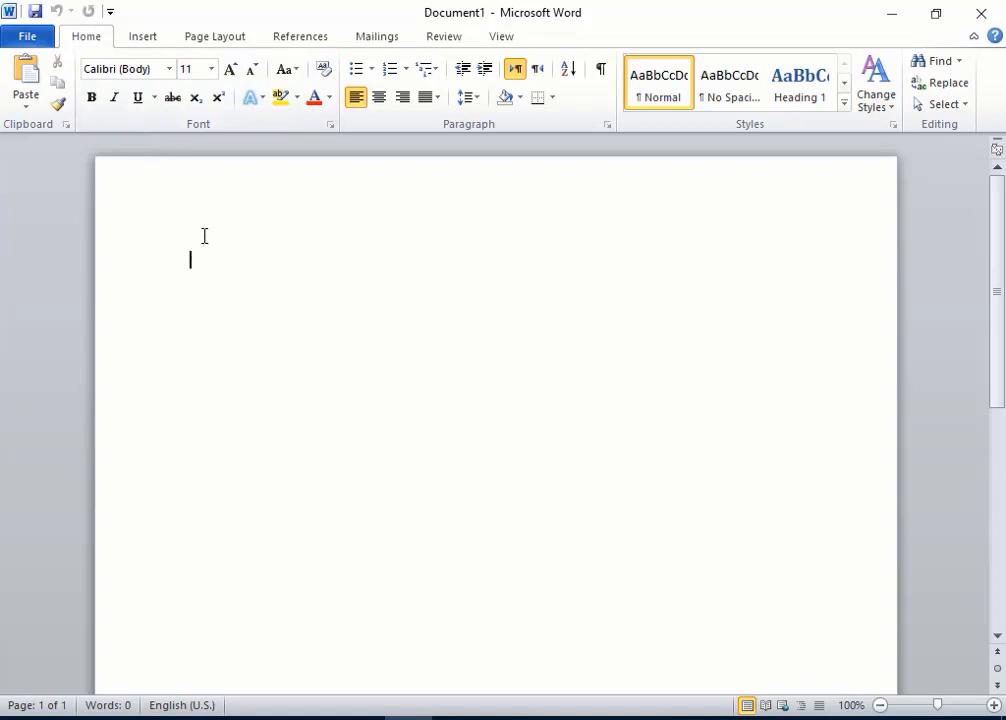
pyautogui.click(169, 69)
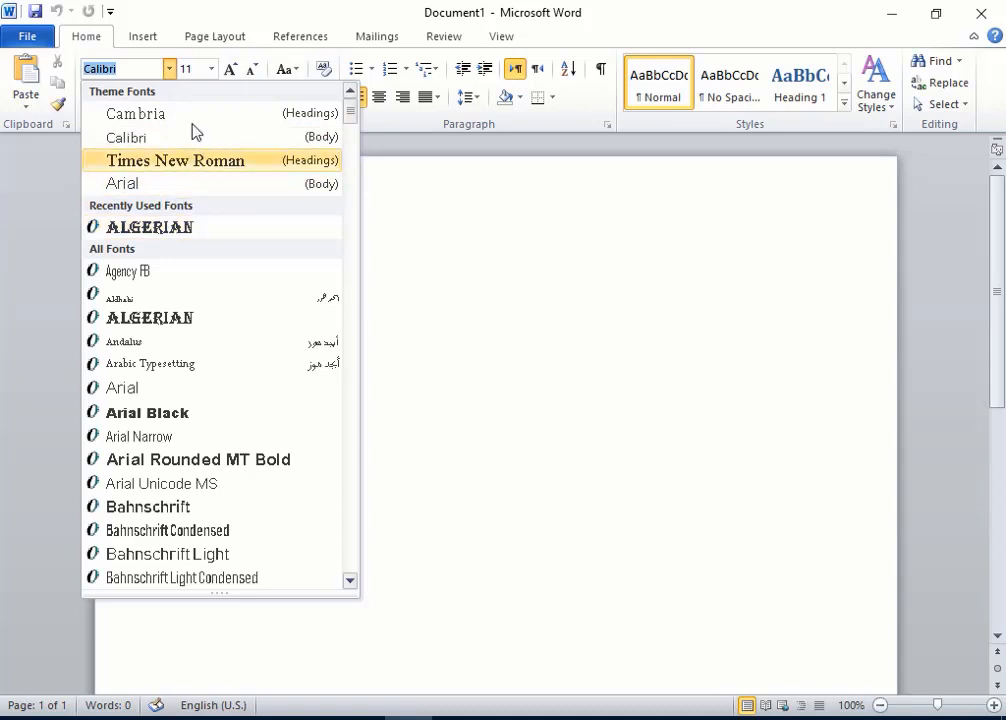
pyautogui.click(210, 70)
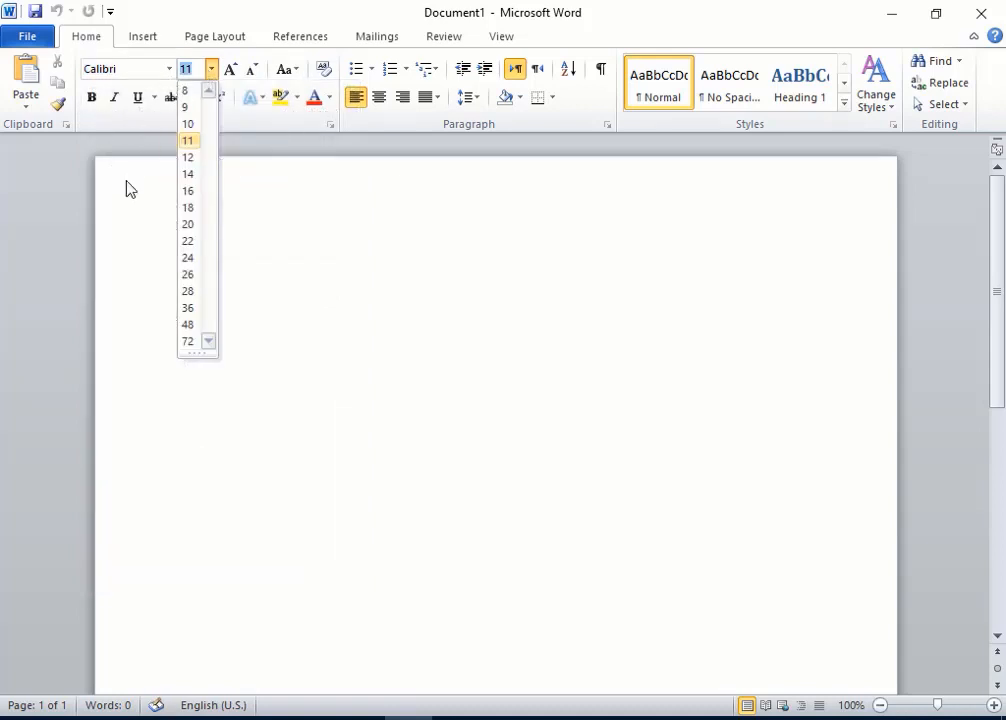
pyautogui.click(144, 211)
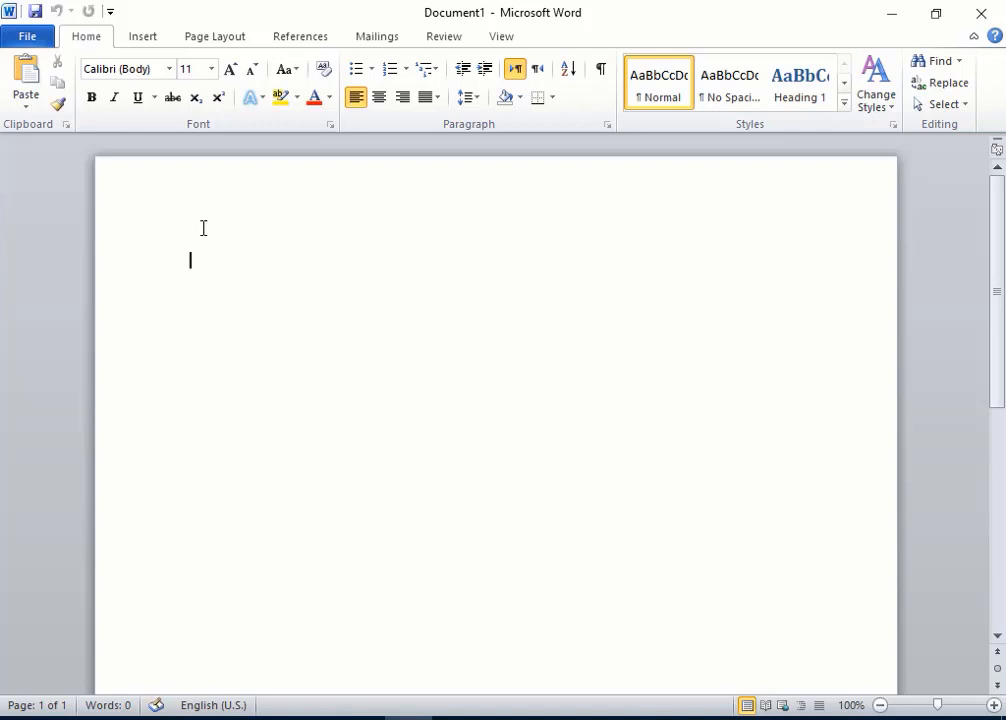
# Step: Insert random sample paragraphs into the blank document by entering =rand()
pyautogui.write('=rand()')
pyautogui.press('Return')
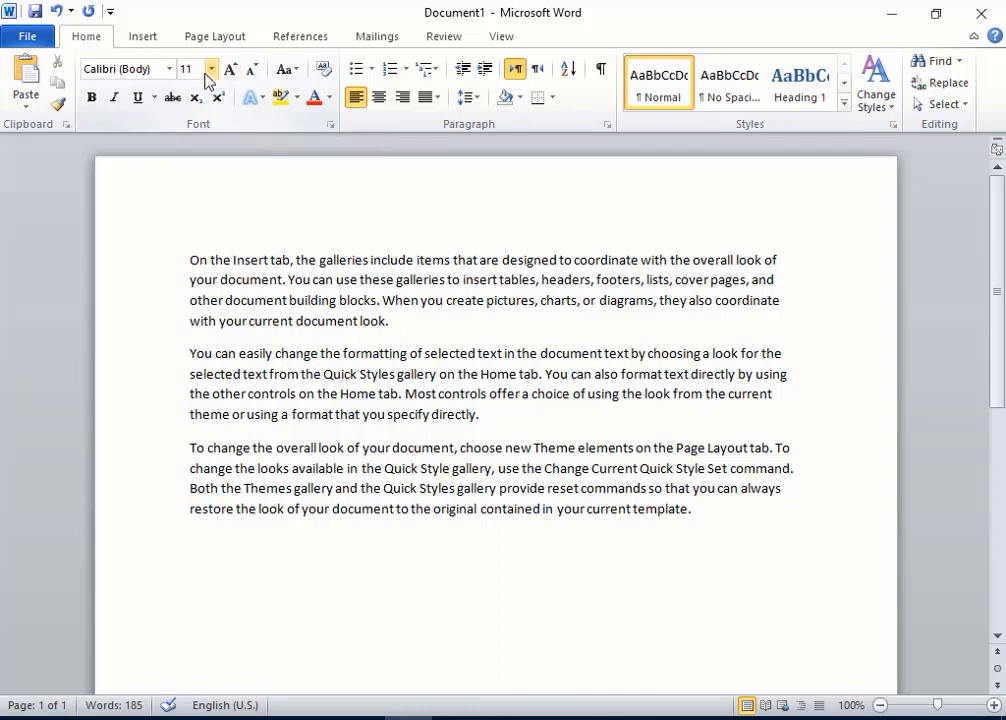
# Step: Format the opening words of the first paragraph, through 'designed to coordinate', as 20 pt Times New Roman
pyautogui.click(185, 258)
pyautogui.moveTo(189, 258); pyautogui.dragTo(602, 264)
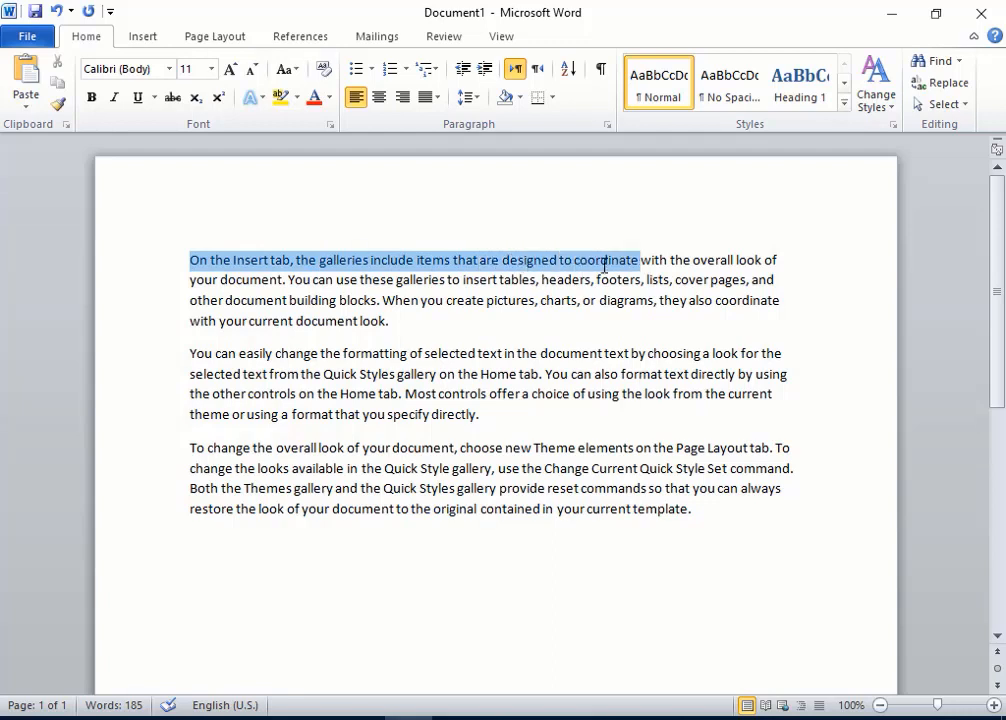
pyautogui.click(214, 68)
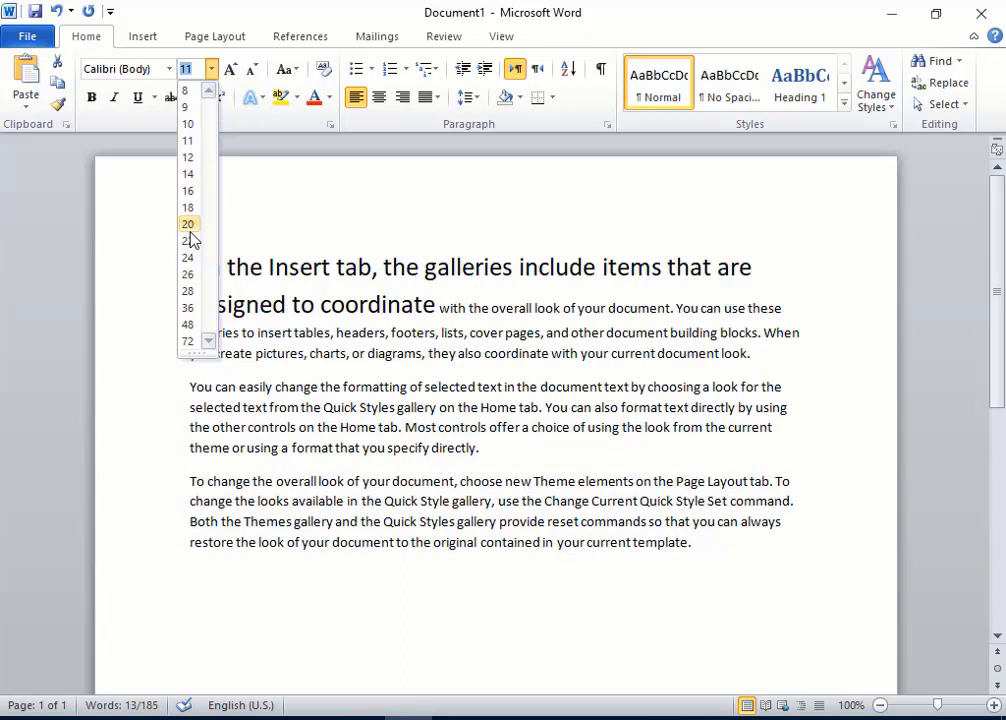
pyautogui.click(190, 229)
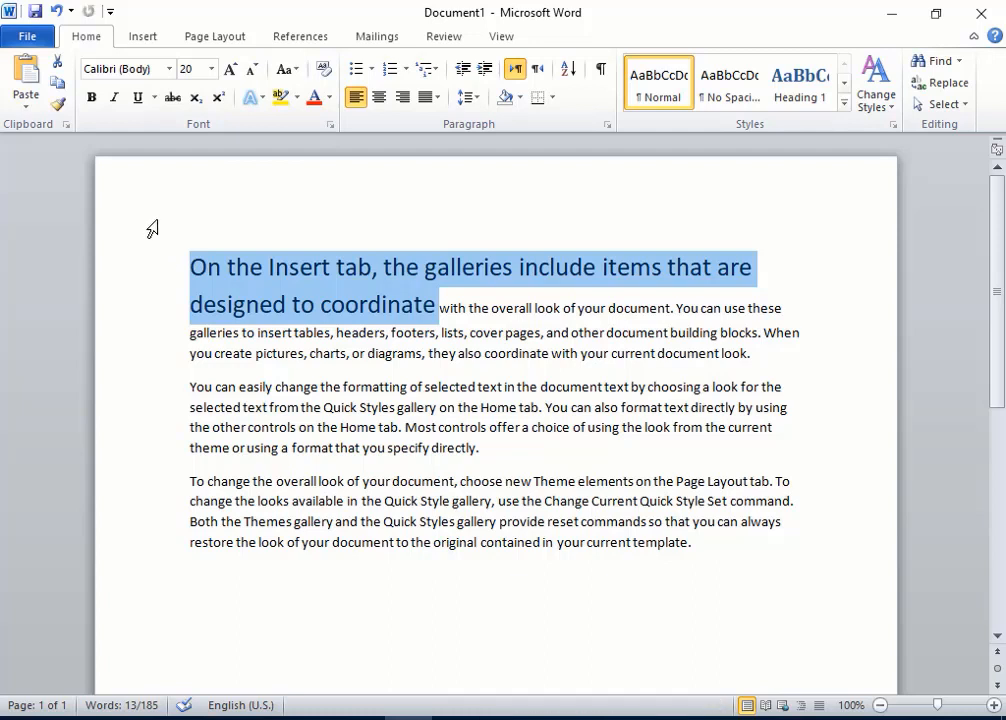
pyautogui.click(170, 69)
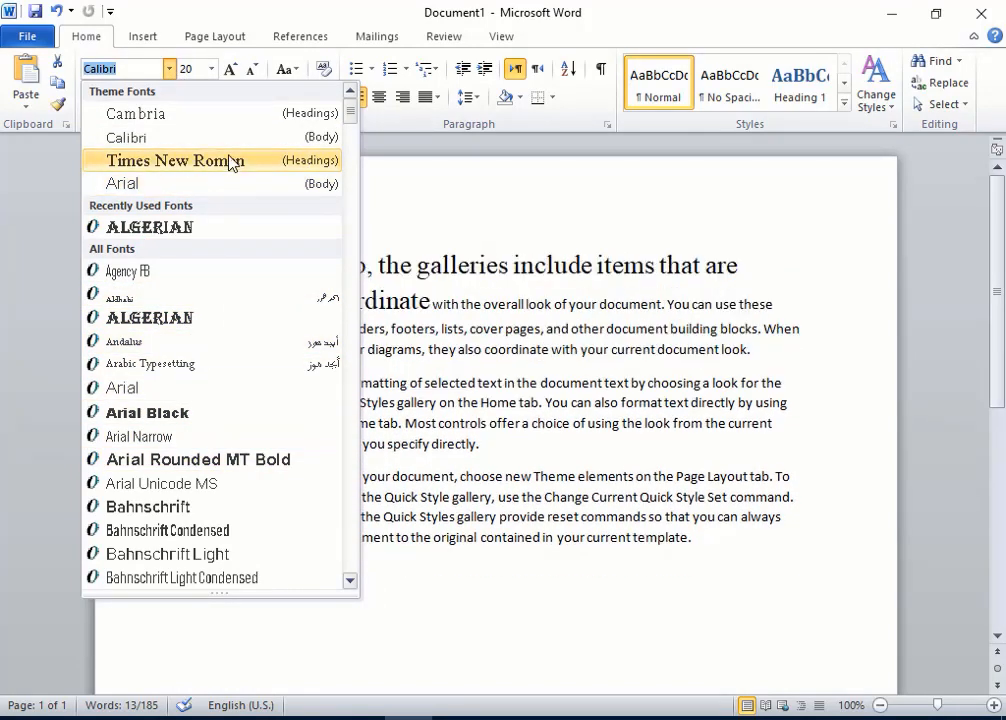
pyautogui.click(230, 162)
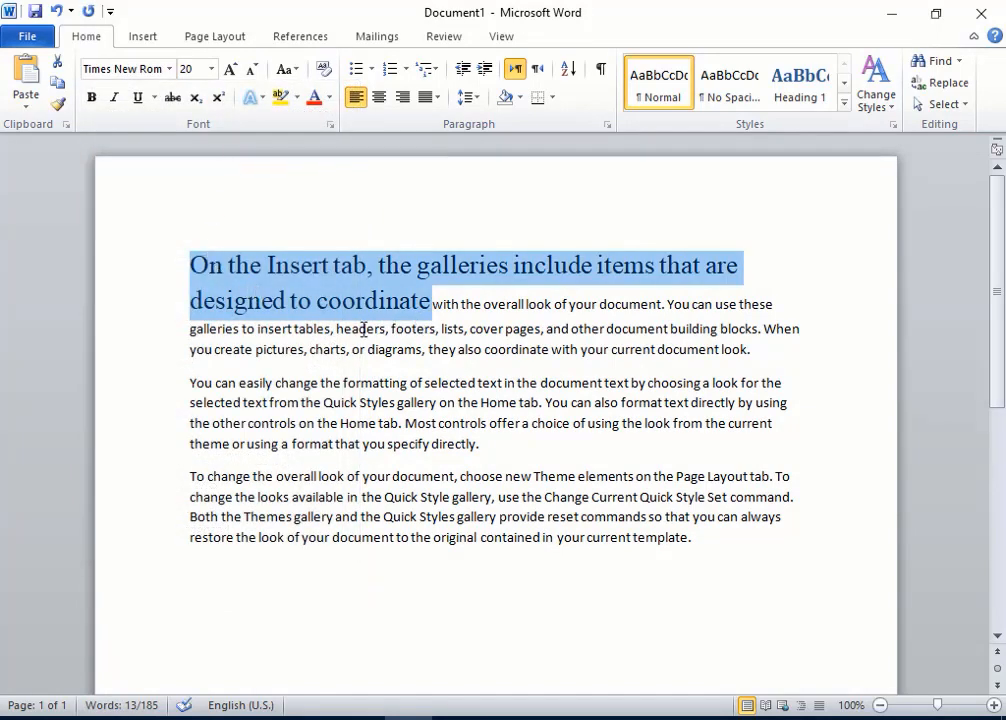
# Step: Make the phrase 'galleries to insert tables, headers, footers, lists' bold
pyautogui.click(153, 349)
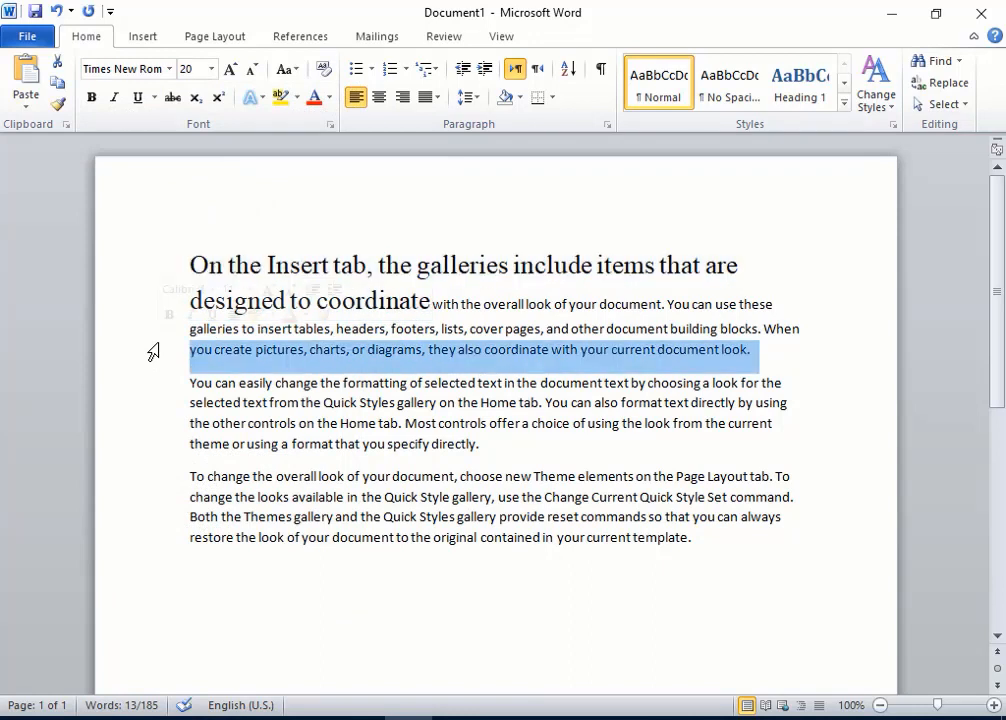
pyautogui.click(190, 265)
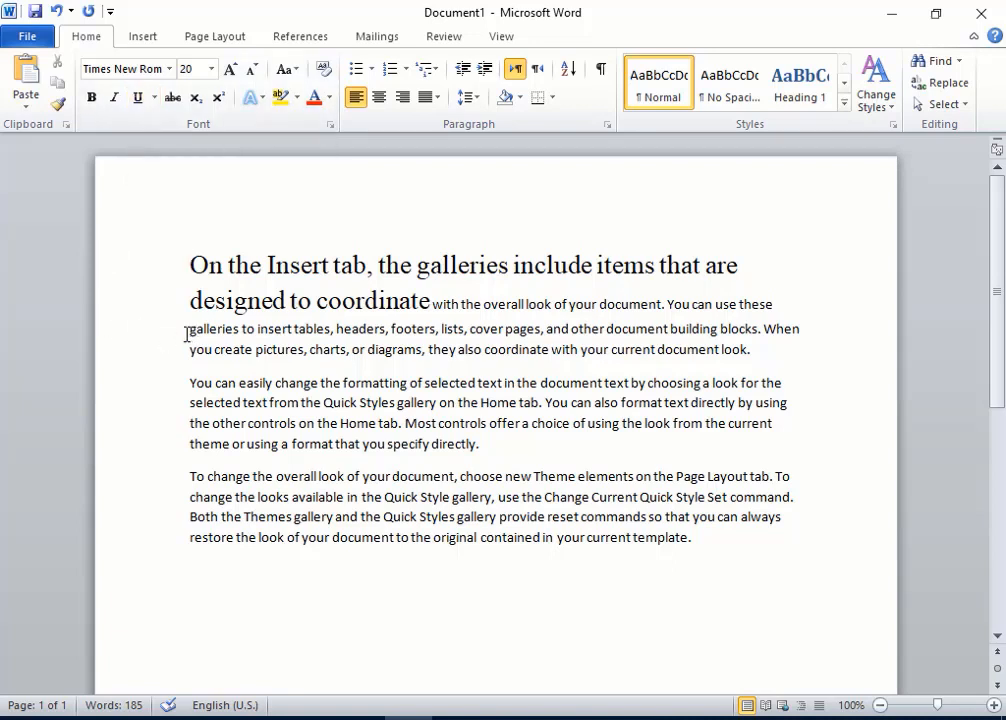
pyautogui.moveTo(187, 331); pyautogui.dragTo(464, 337)
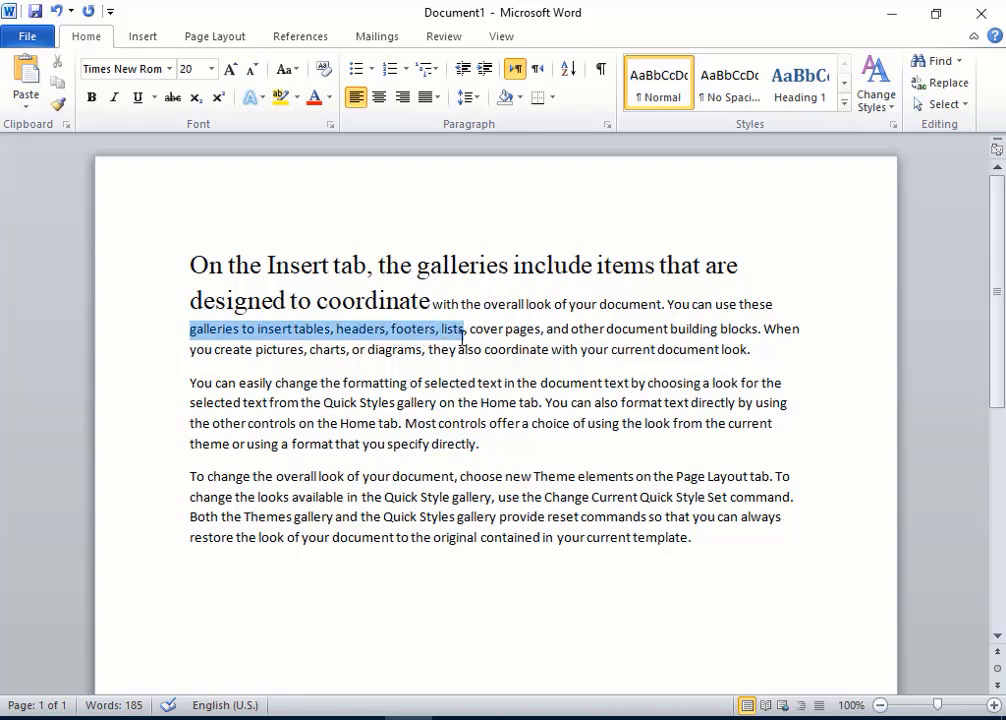
pyautogui.click(92, 97)
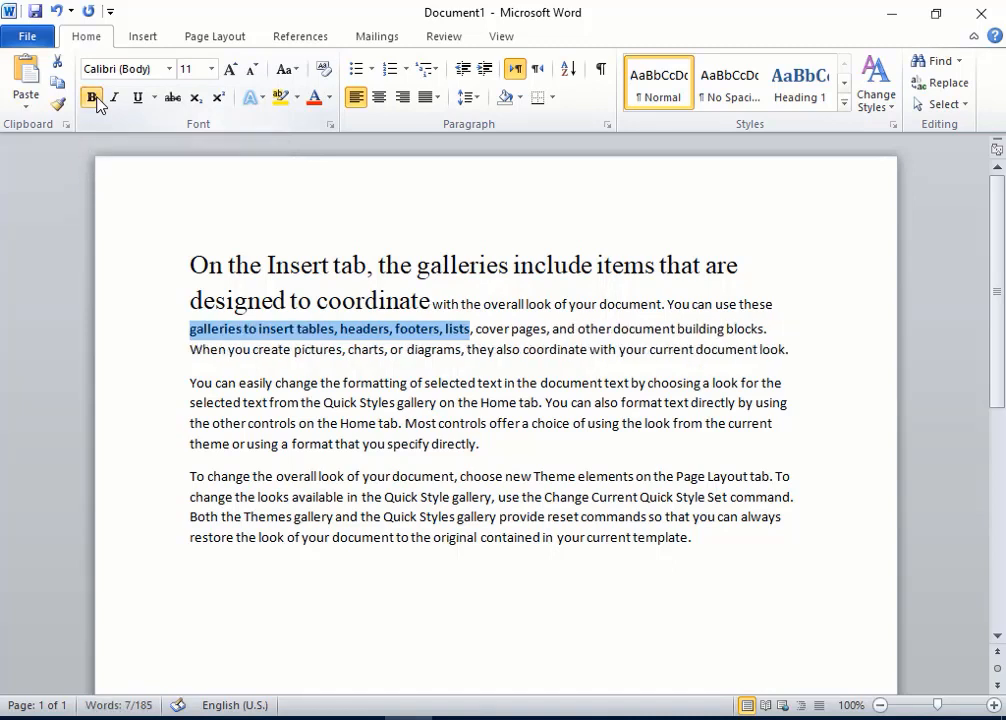
pyautogui.click(92, 97)
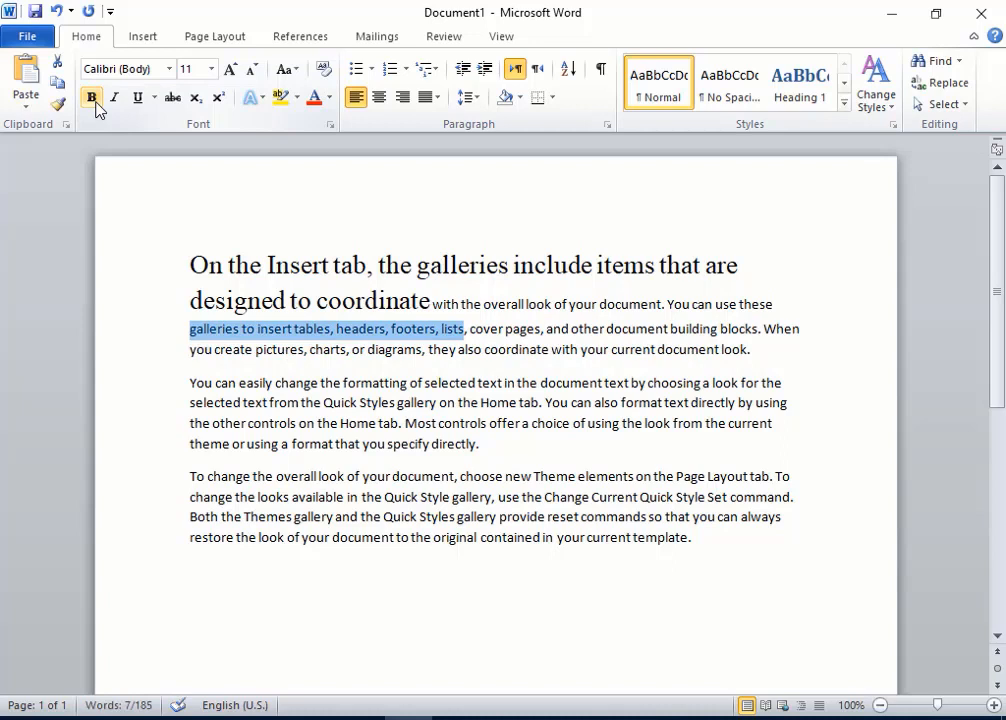
pyautogui.click(94, 99)
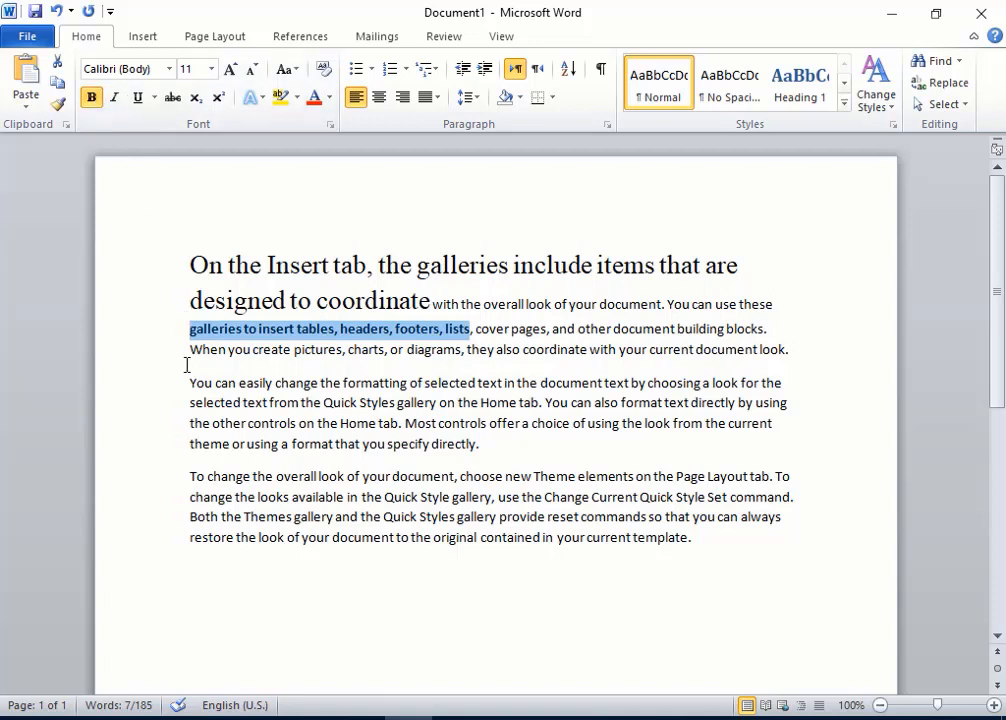
# Step: Italicize the phrase 'When you create pictures, charts, or diagrams' and set it to 16 pt
pyautogui.moveTo(190, 350); pyautogui.dragTo(436, 375)
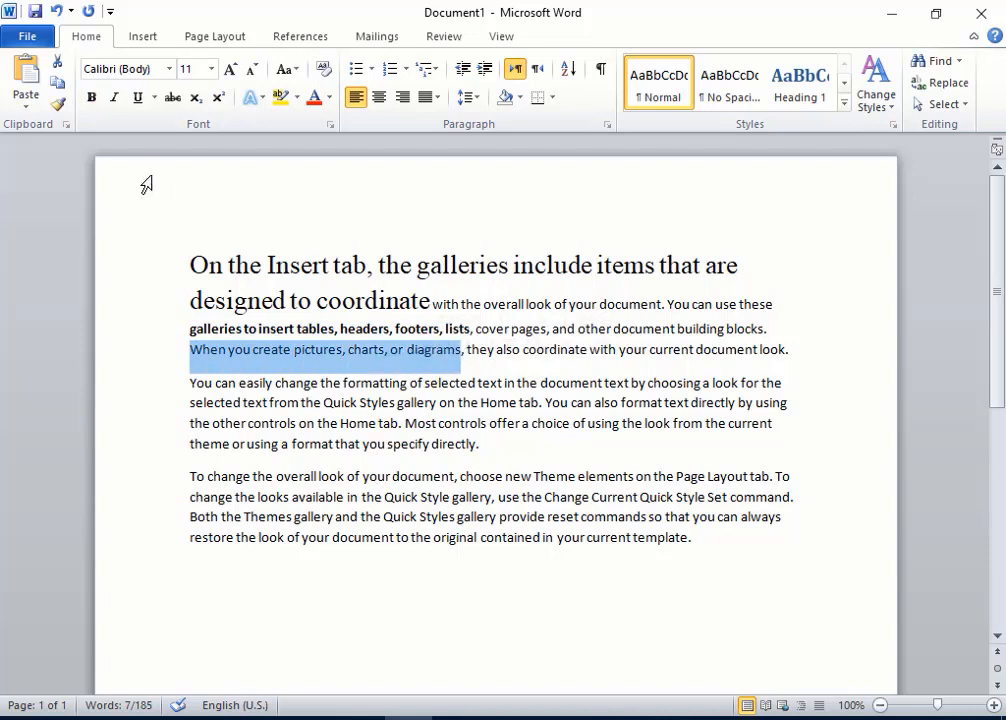
pyautogui.click(115, 99)
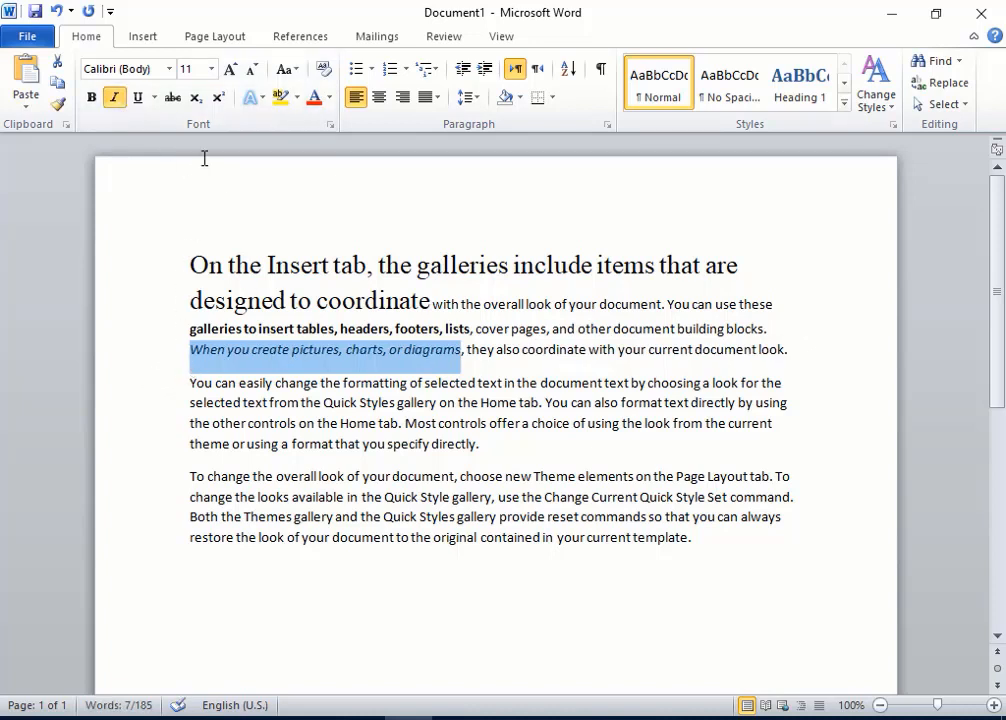
pyautogui.click(211, 70)
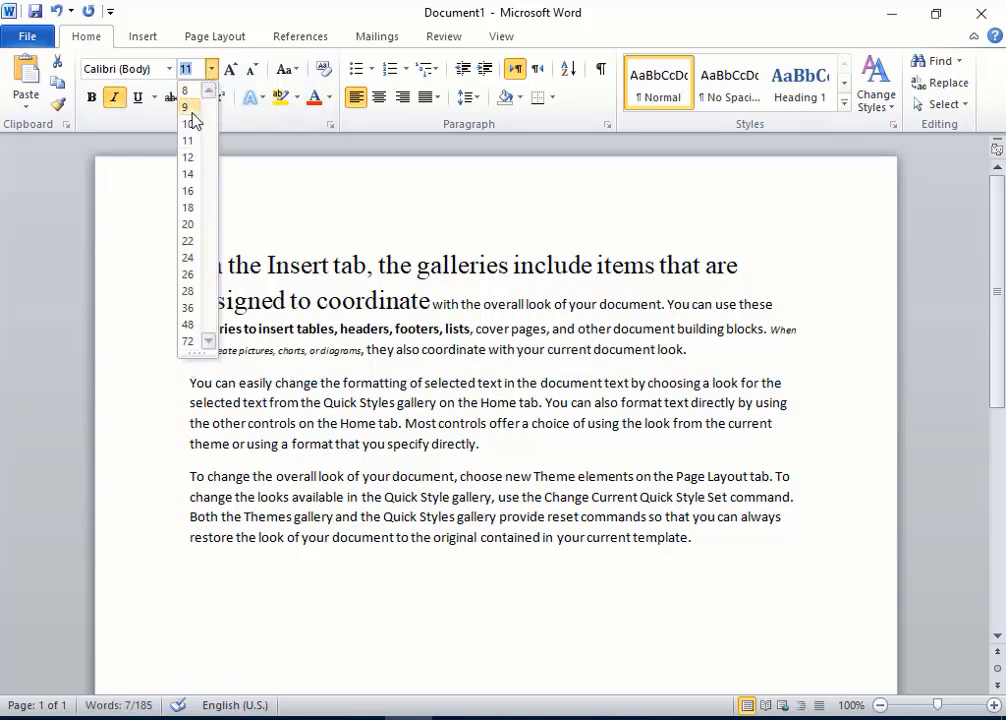
pyautogui.click(199, 191)
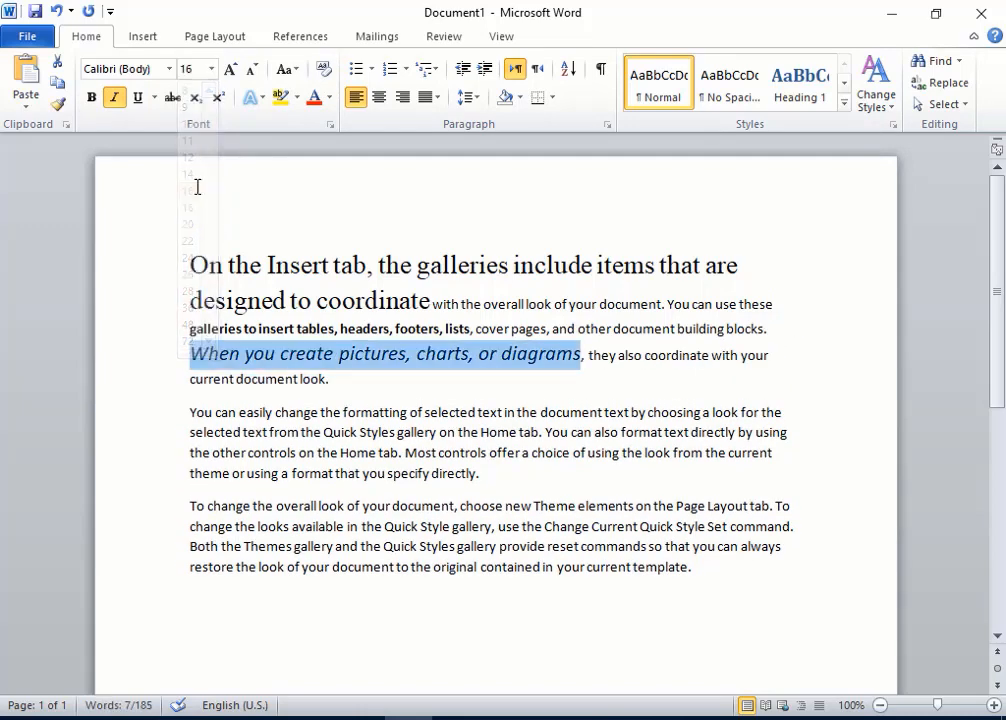
pyautogui.click(114, 104)
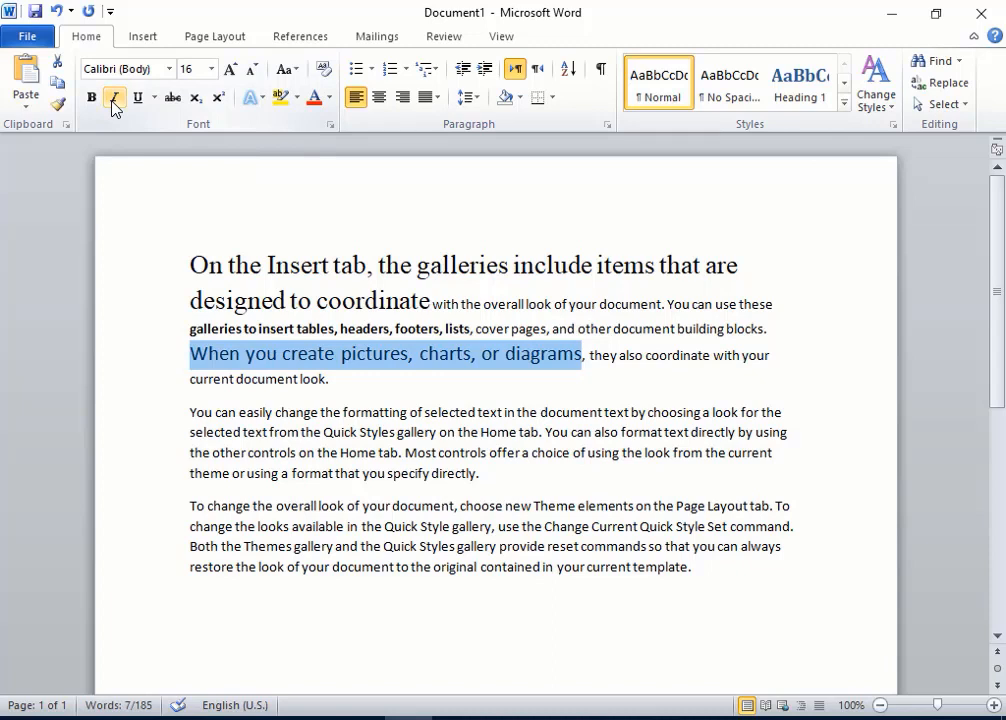
pyautogui.click(114, 104)
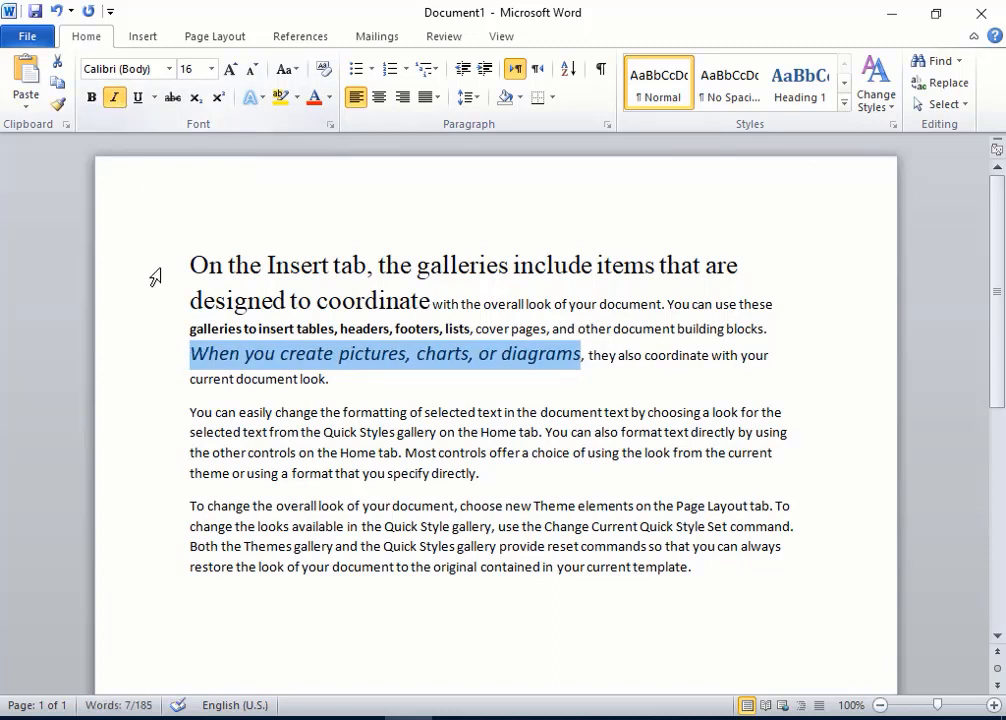
# Step: Apply a thick underline to the italic phrase 'When you create pictures, charts, or diagrams'
pyautogui.click(139, 104)
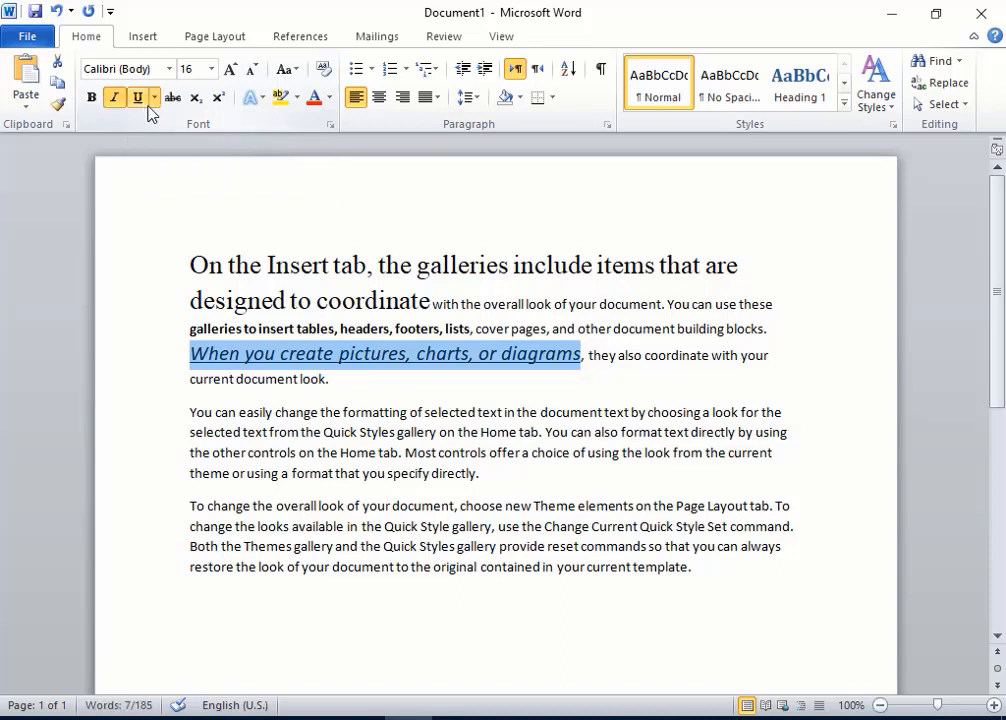
pyautogui.click(155, 100)
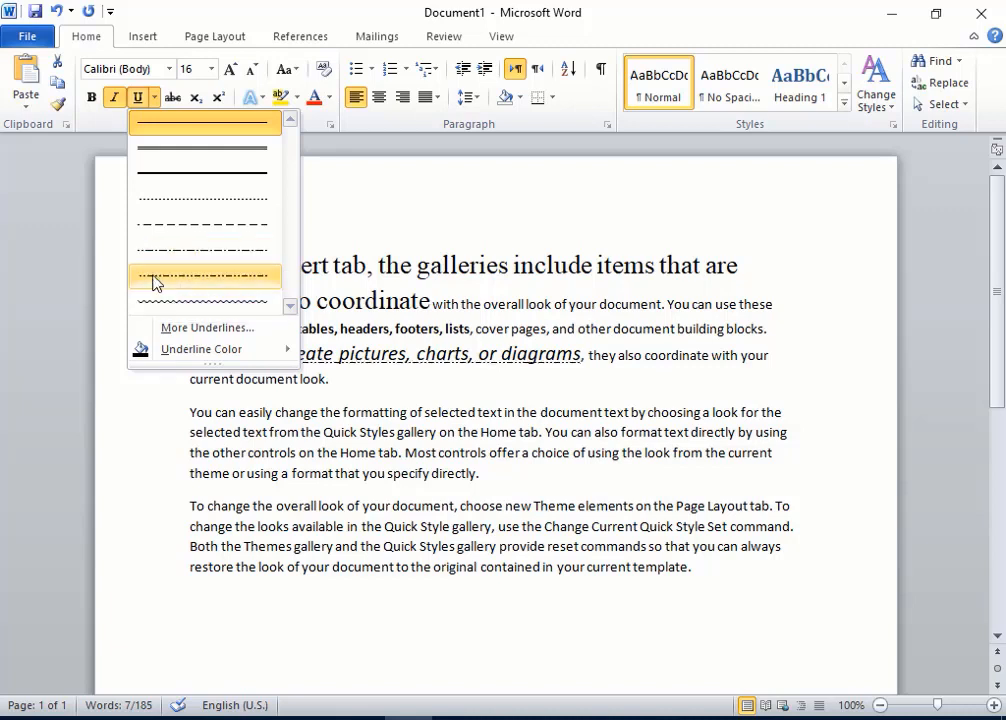
pyautogui.click(165, 162)
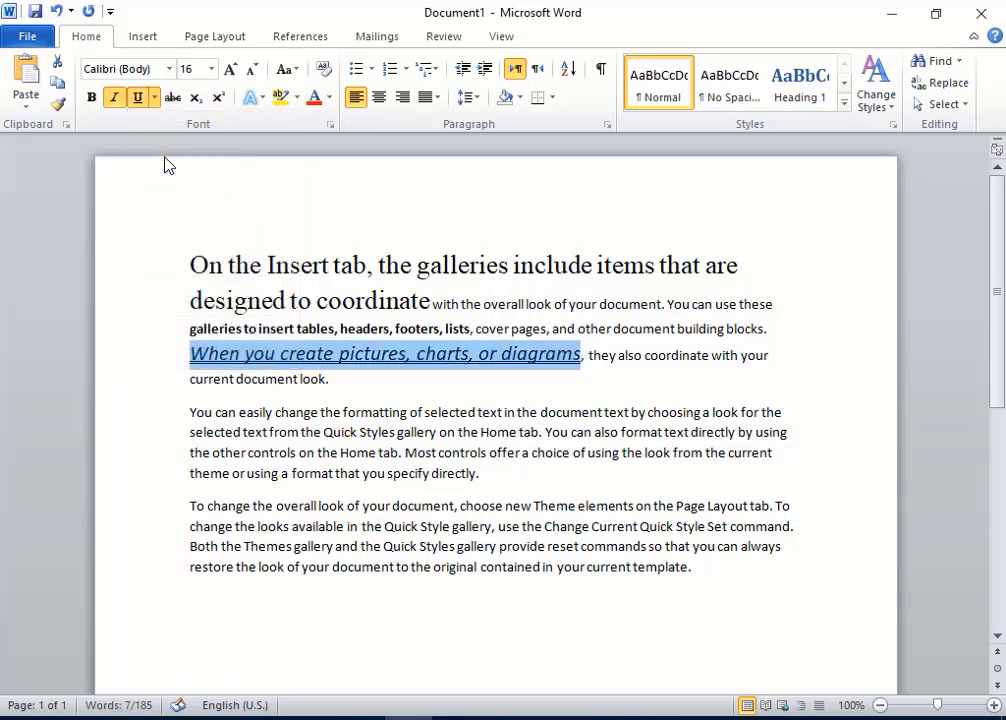
pyautogui.click(140, 98)
pyautogui.click(154, 97)
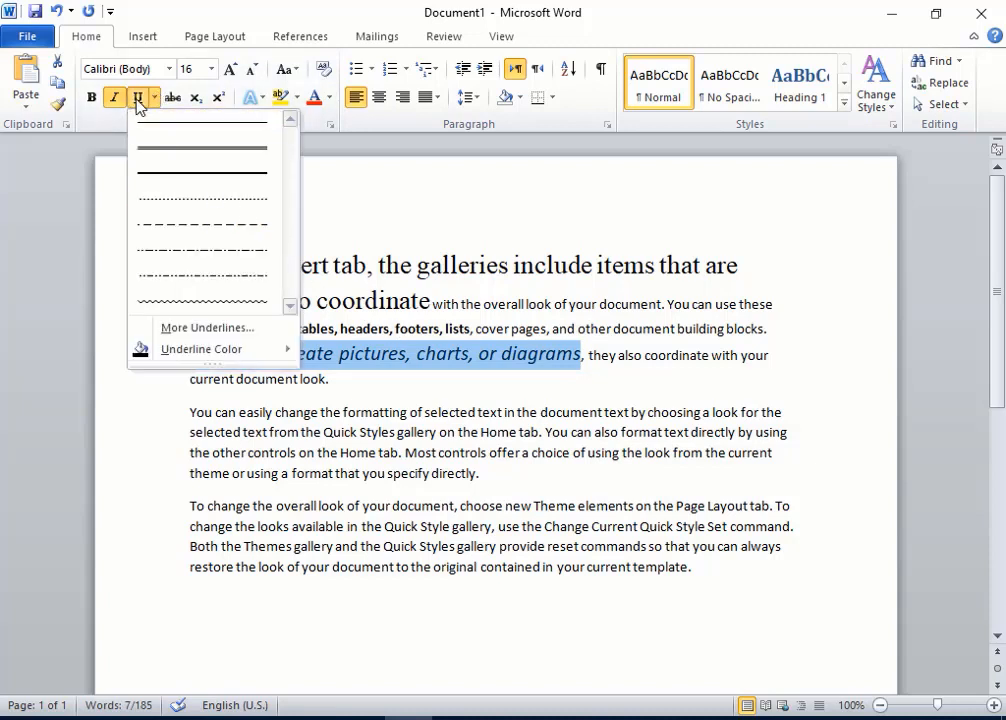
pyautogui.click(138, 98)
pyautogui.click(154, 98)
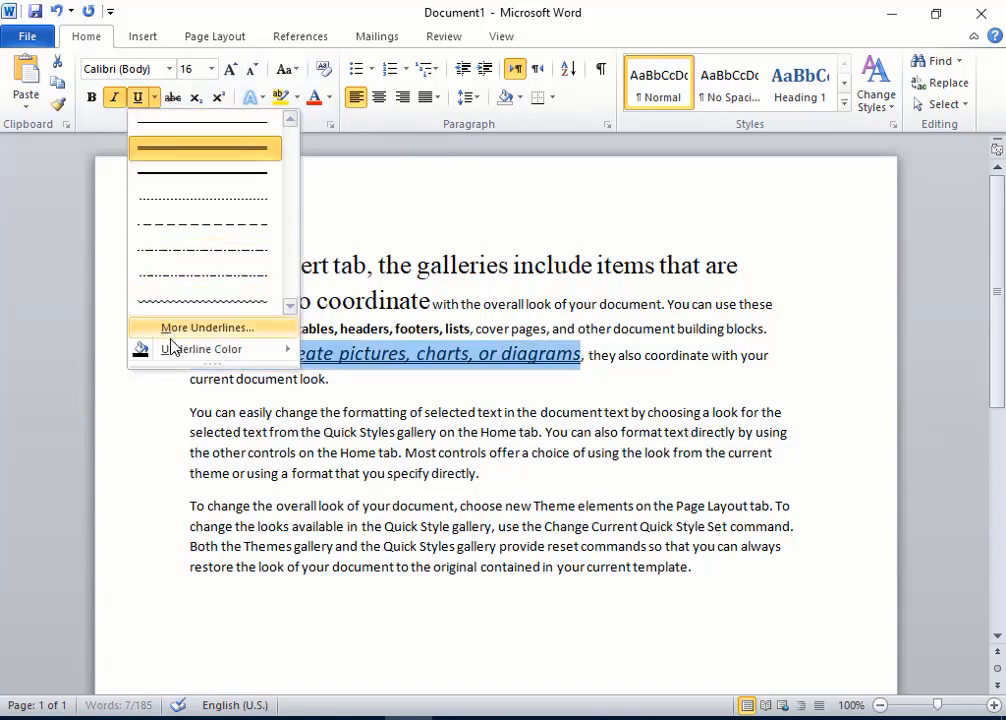
# Step: Set the underline color of that phrase to red
pyautogui.moveTo(174, 350)
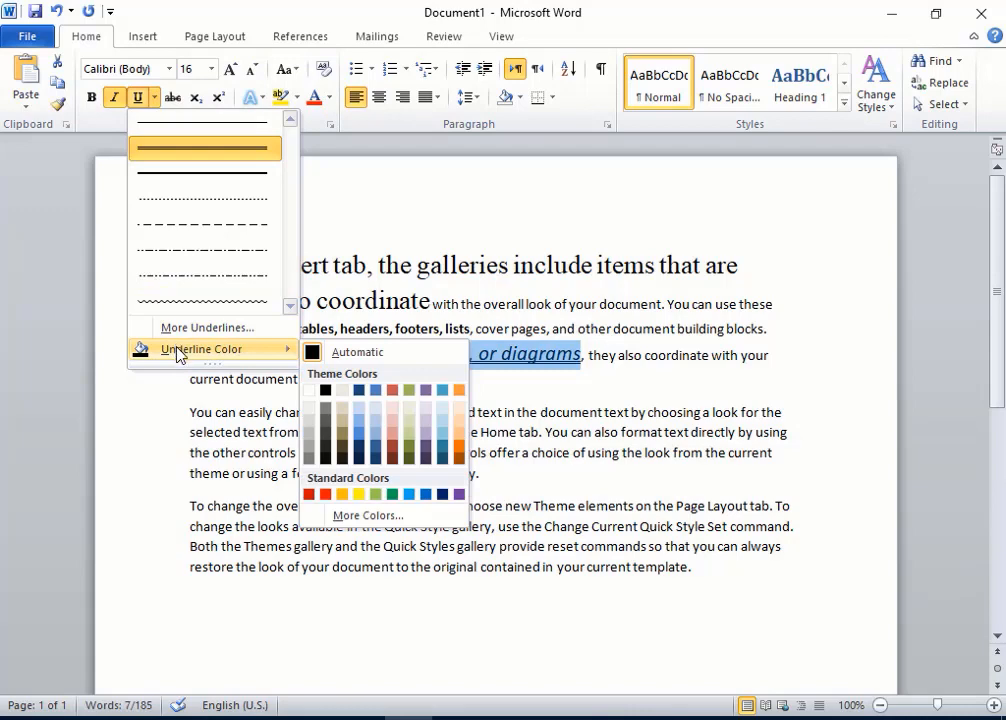
pyautogui.click(262, 353)
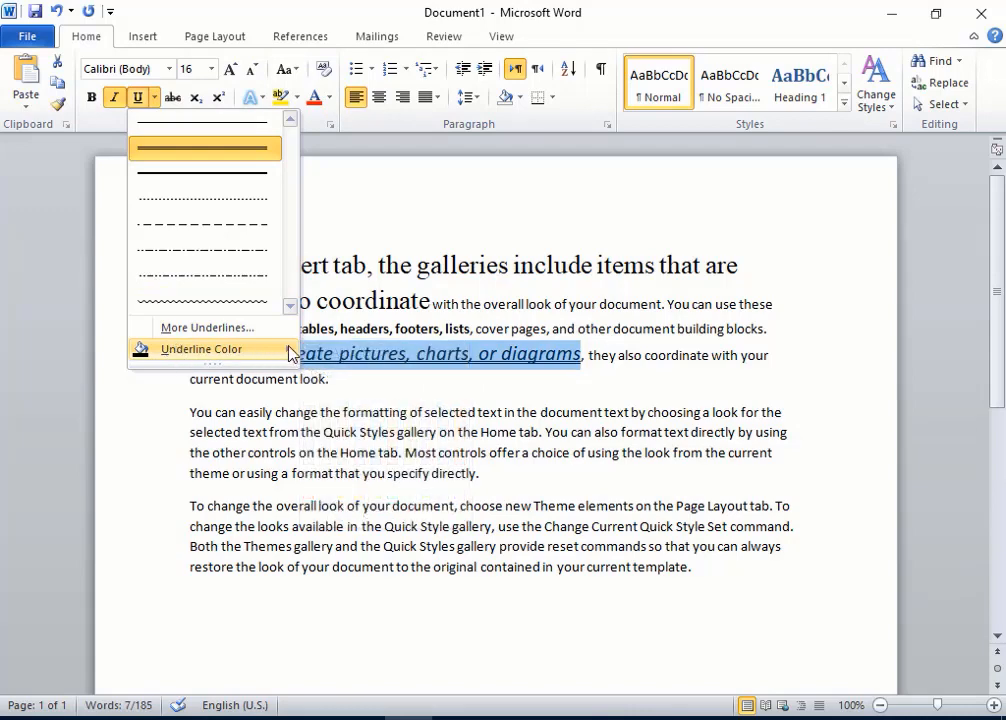
pyautogui.moveTo(291, 352)
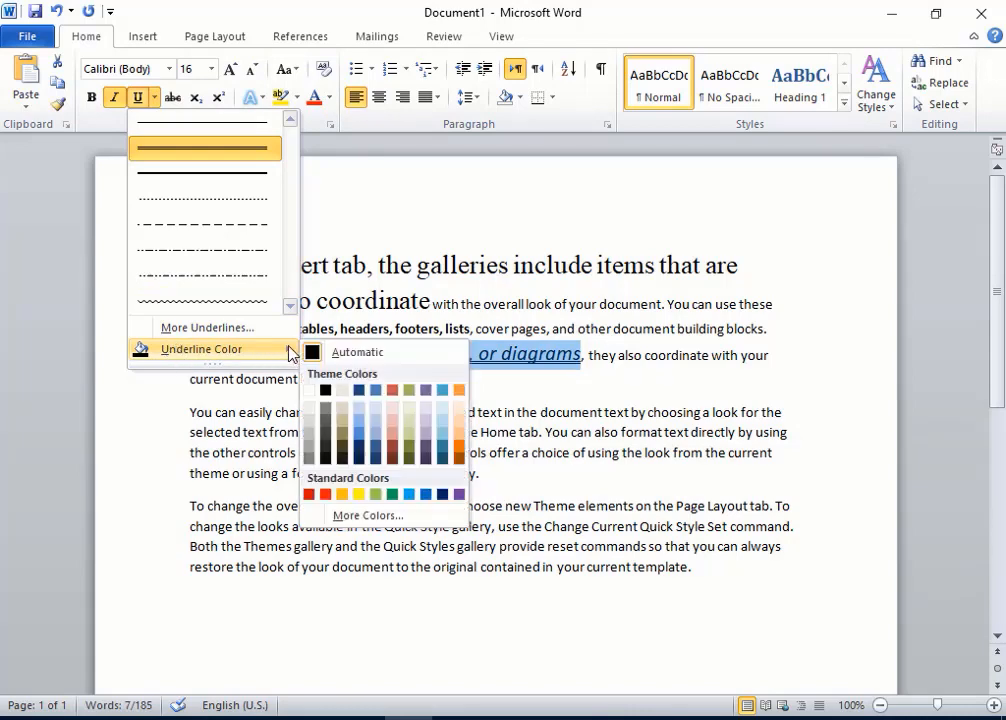
pyautogui.click(326, 495)
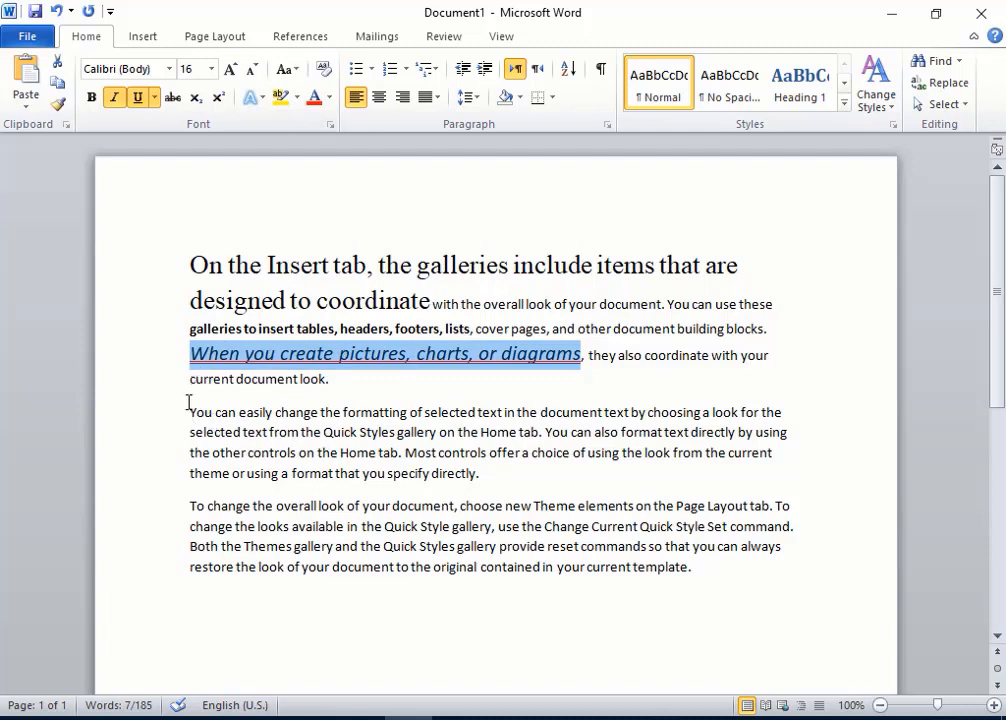
# Step: Set the phrase 'You can easily change the formatting of selected text in' to 28 pt and color it red
pyautogui.moveTo(190, 412); pyautogui.dragTo(517, 411)
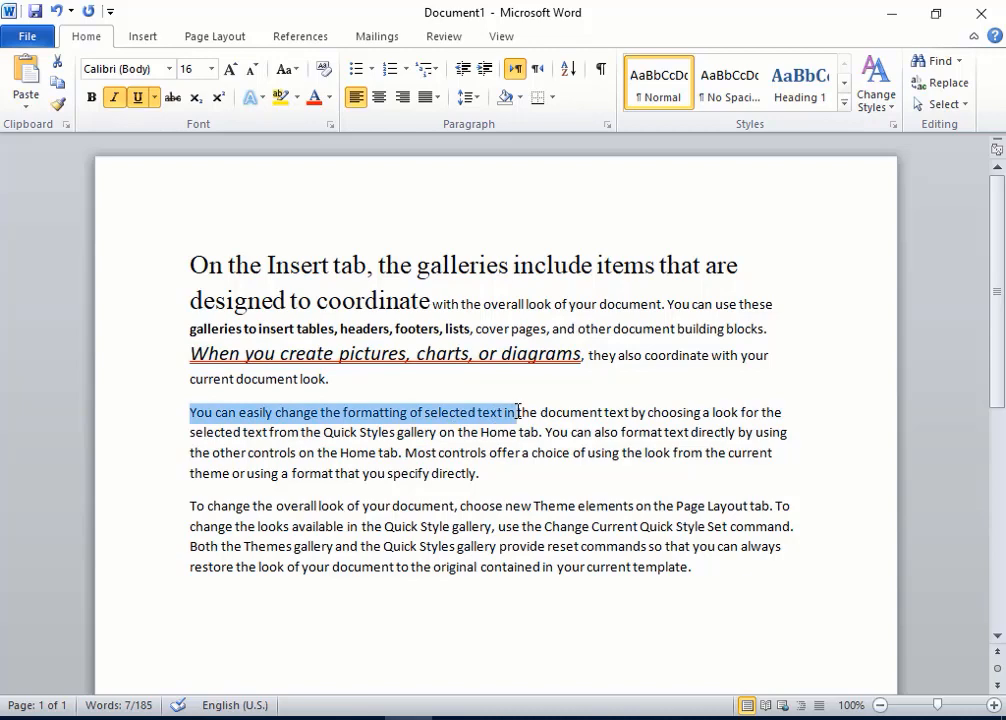
pyautogui.click(211, 68)
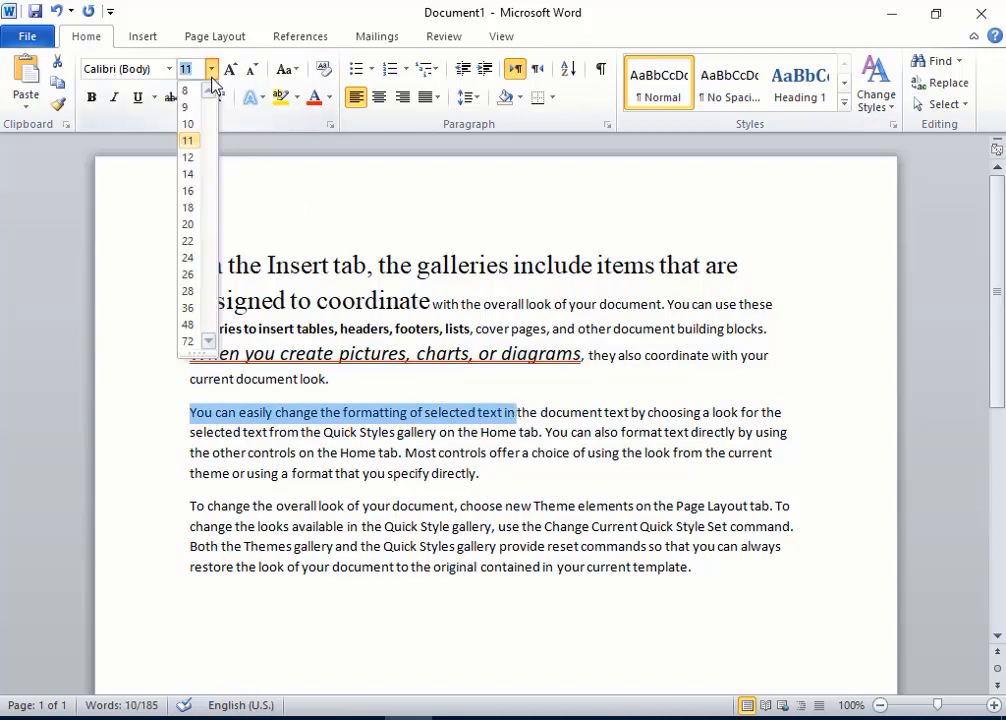
pyautogui.click(188, 291)
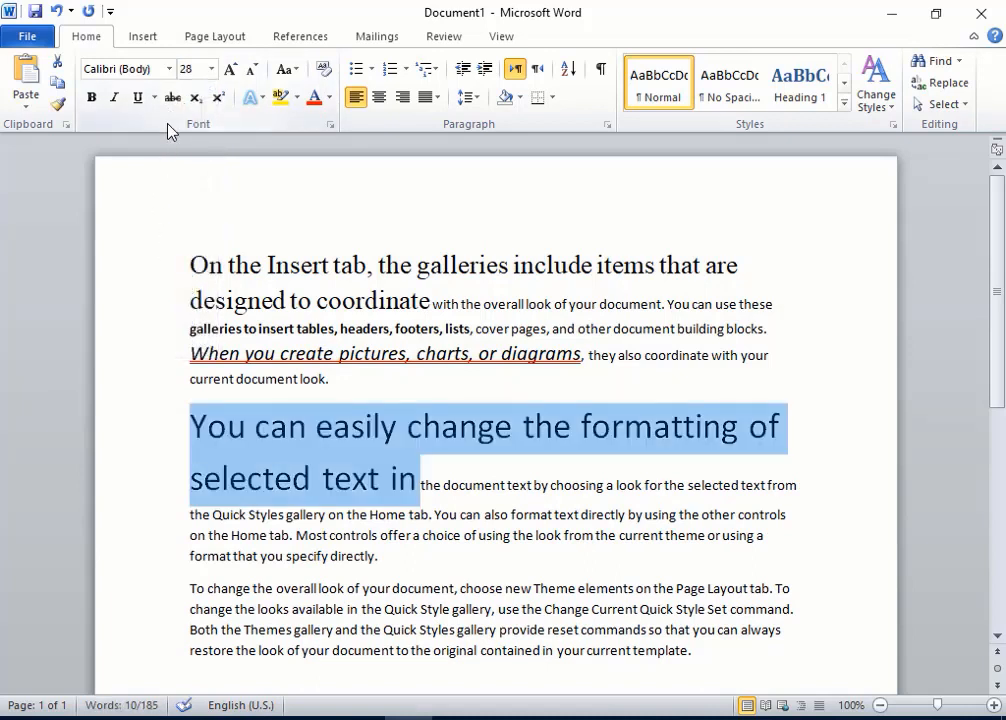
pyautogui.click(329, 100)
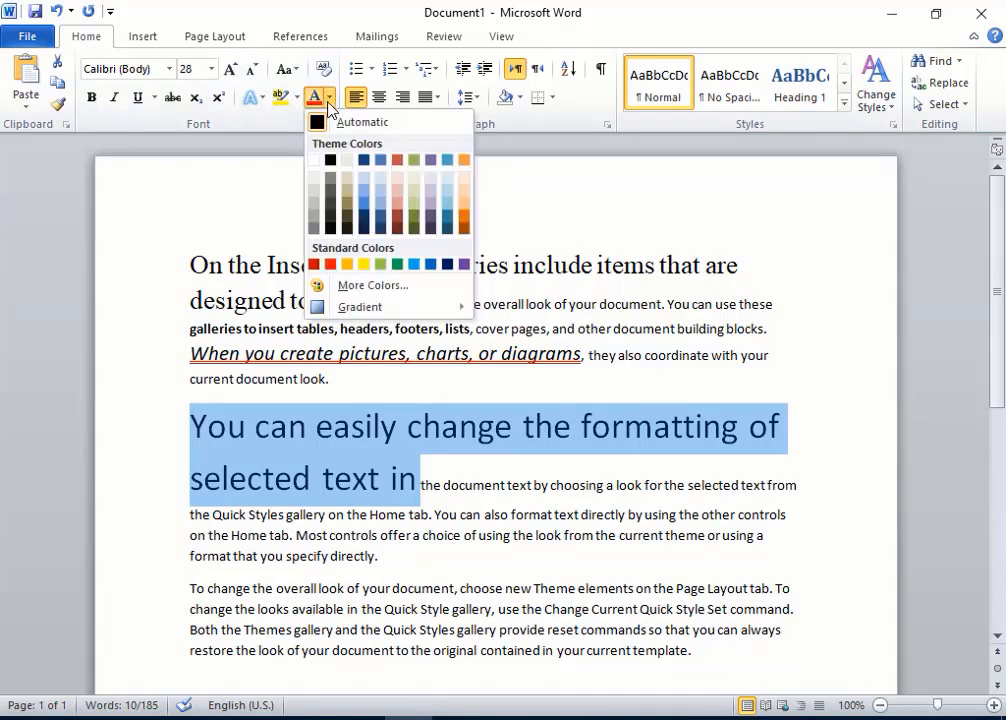
pyautogui.click(330, 266)
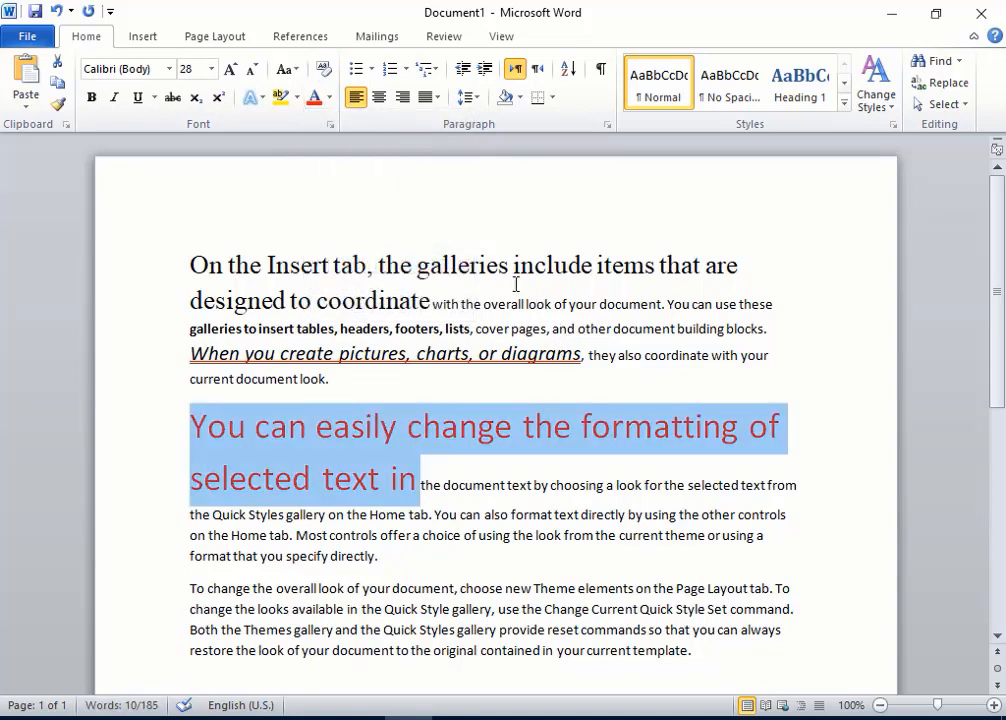
# Step: Color the phrase 'include items that are' in the first line green
pyautogui.moveTo(513, 270); pyautogui.dragTo(750, 266)
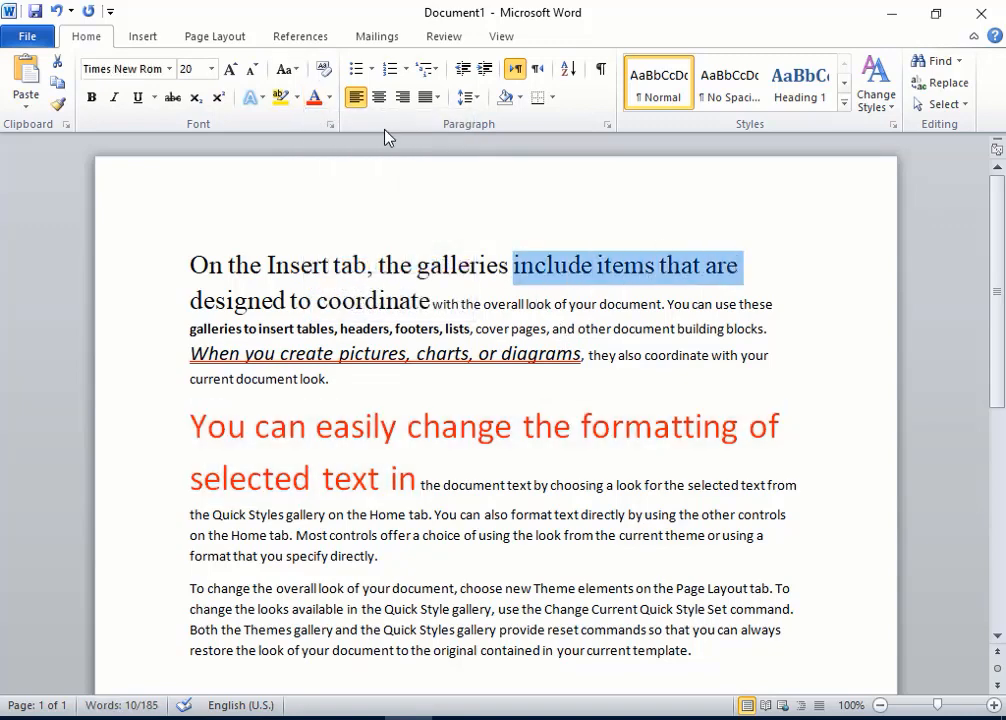
pyautogui.click(330, 100)
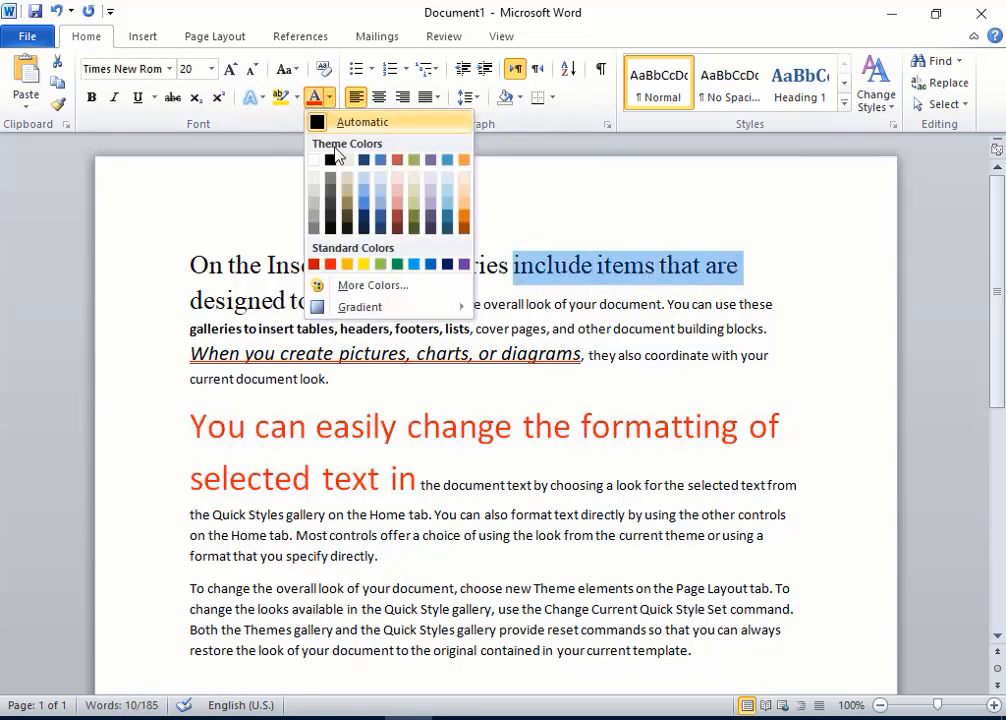
pyautogui.click(397, 266)
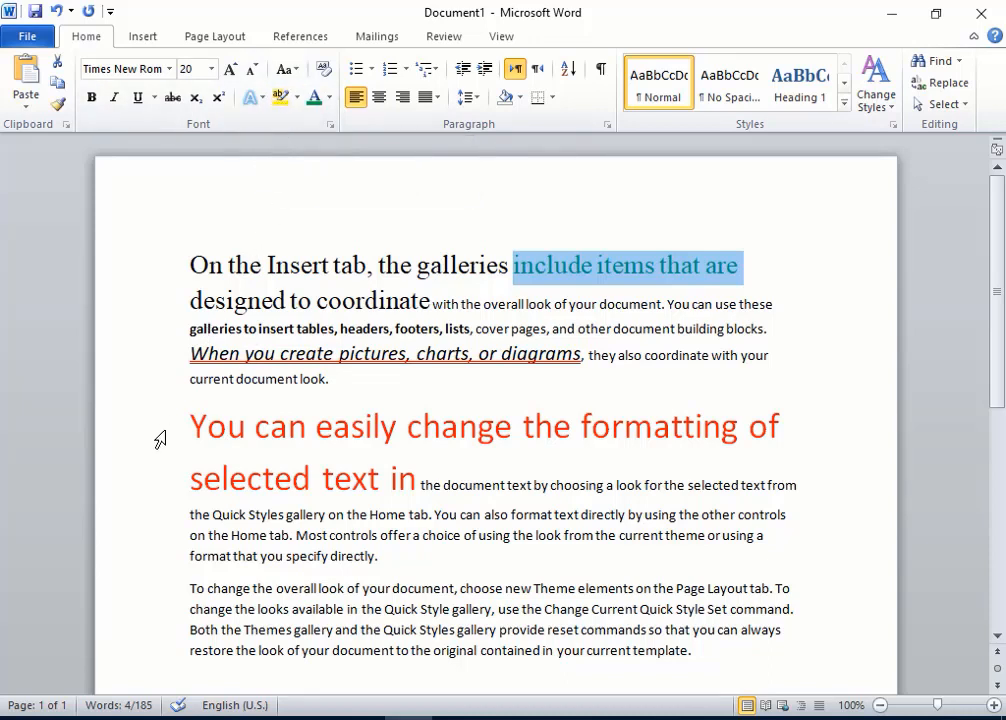
# Step: Highlight the text from 'the Quick Styles gallery' through 'or using a' in yellow
pyautogui.click(190, 514)
pyautogui.moveTo(192, 514); pyautogui.dragTo(763, 537)
pyautogui.click(296, 97)
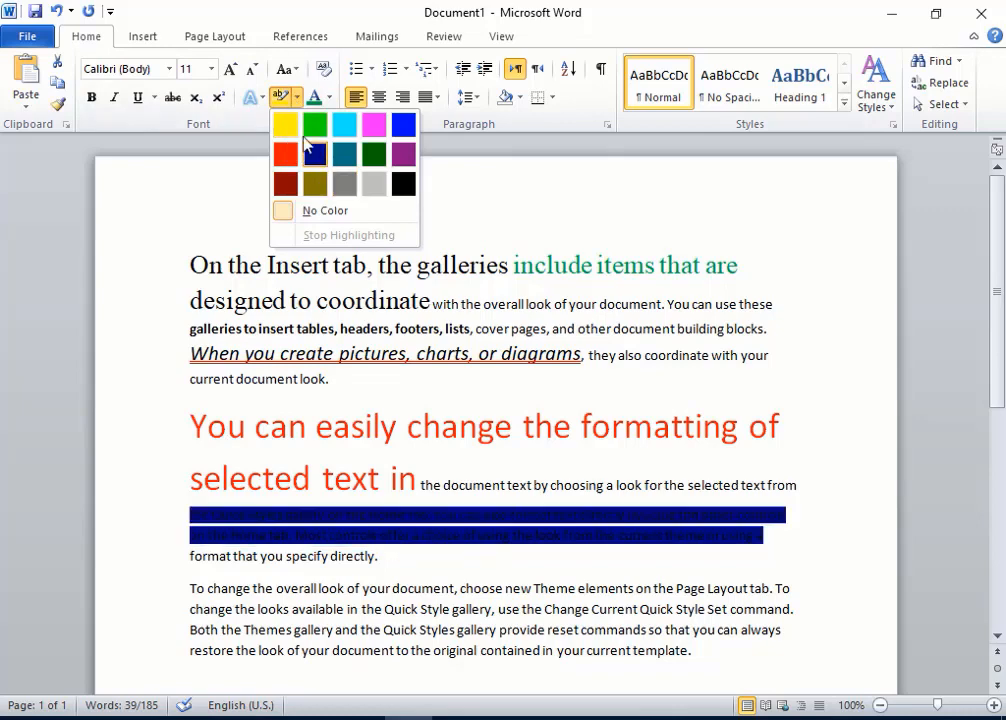
pyautogui.click(286, 133)
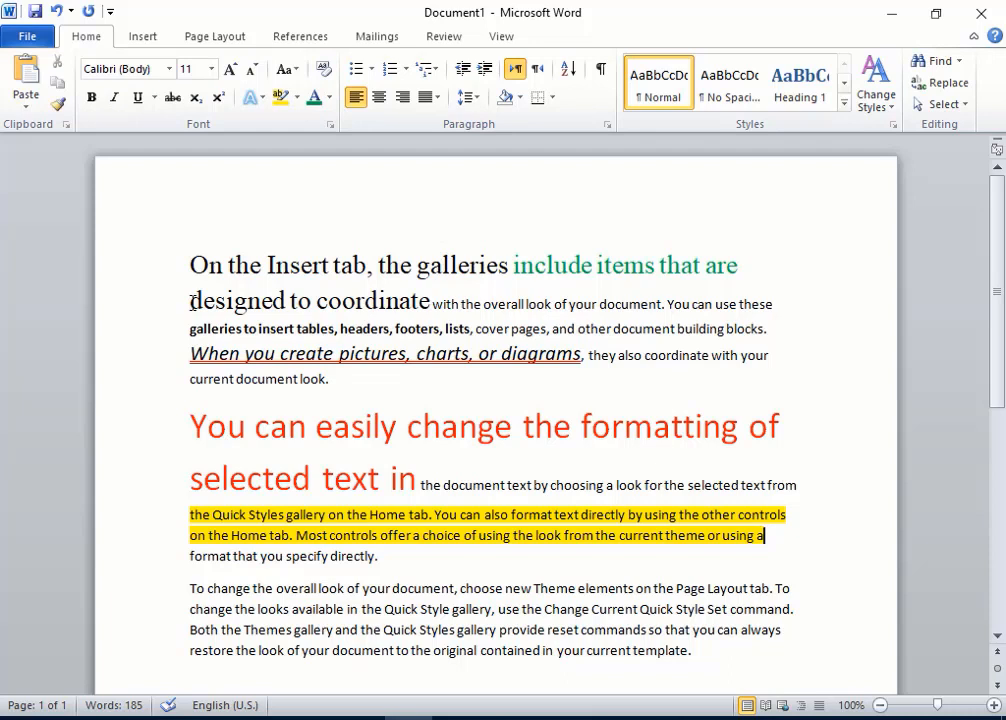
# Step: Apply the text effect 'Fill - Red, Accent 2, Double Outline - Accent 2' to 'designed to coordinate'
pyautogui.moveTo(191, 302); pyautogui.dragTo(415, 302)
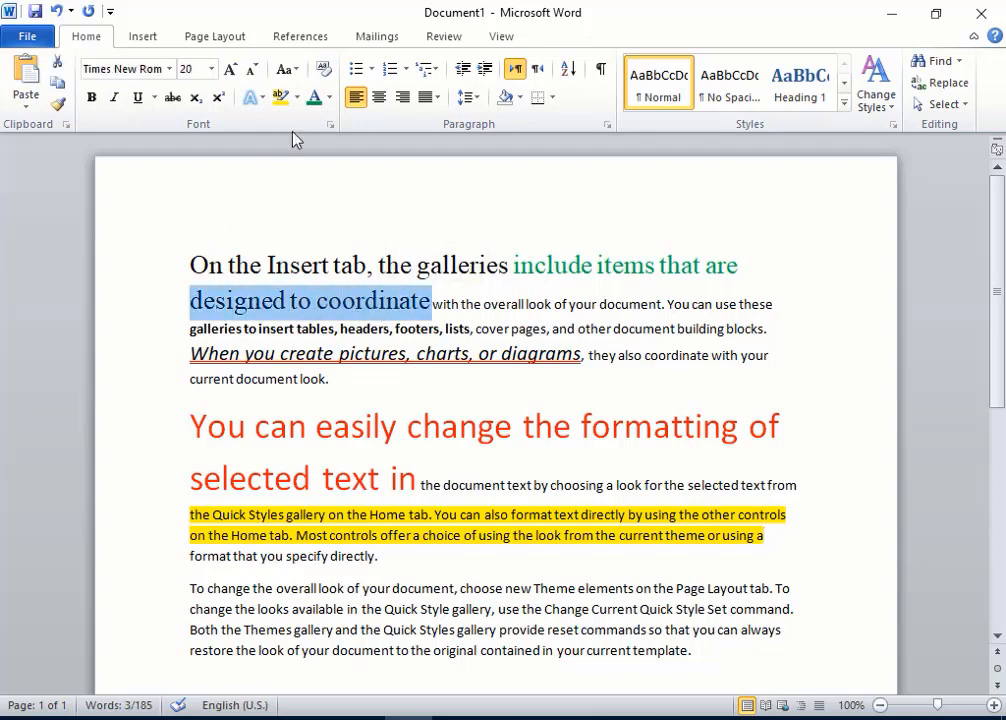
pyautogui.click(262, 99)
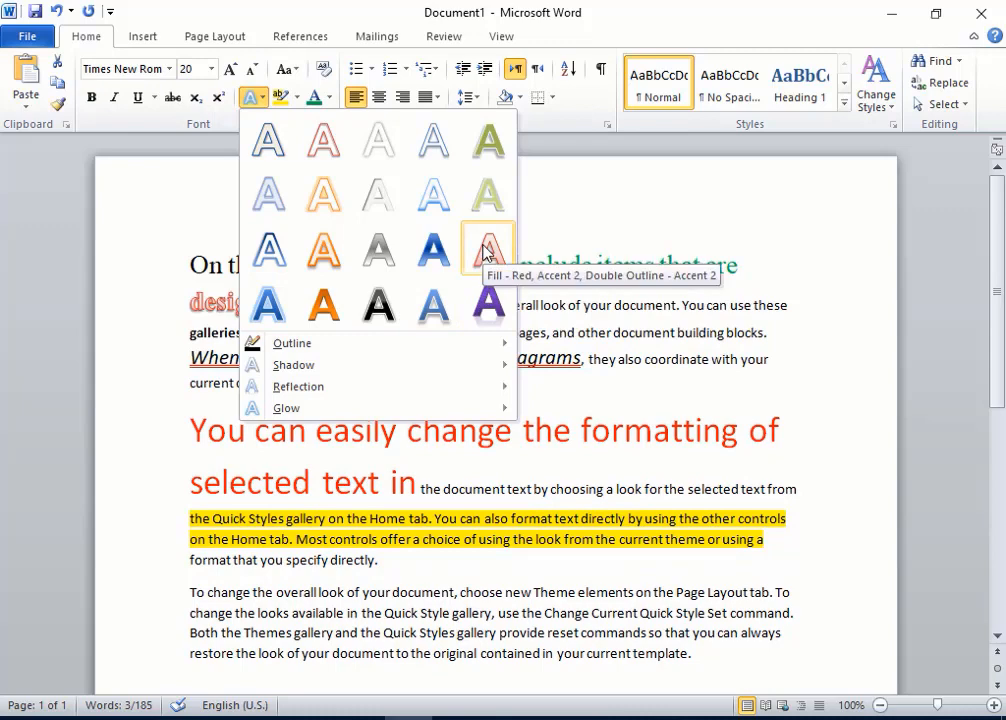
pyautogui.click(486, 252)
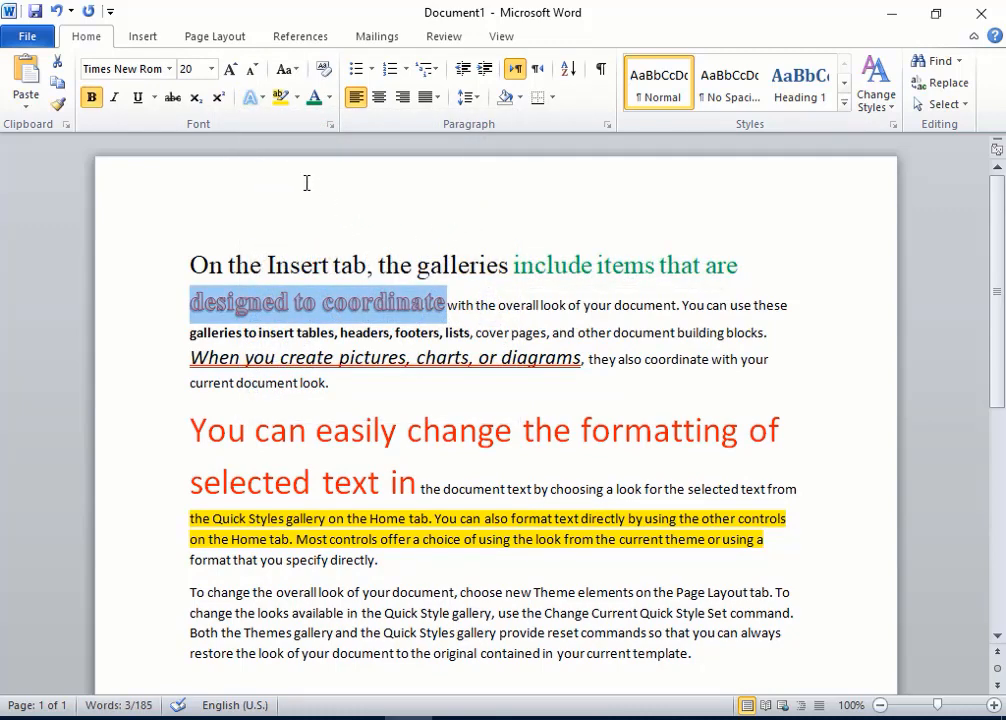
pyautogui.click(166, 307)
pyautogui.click(215, 216)
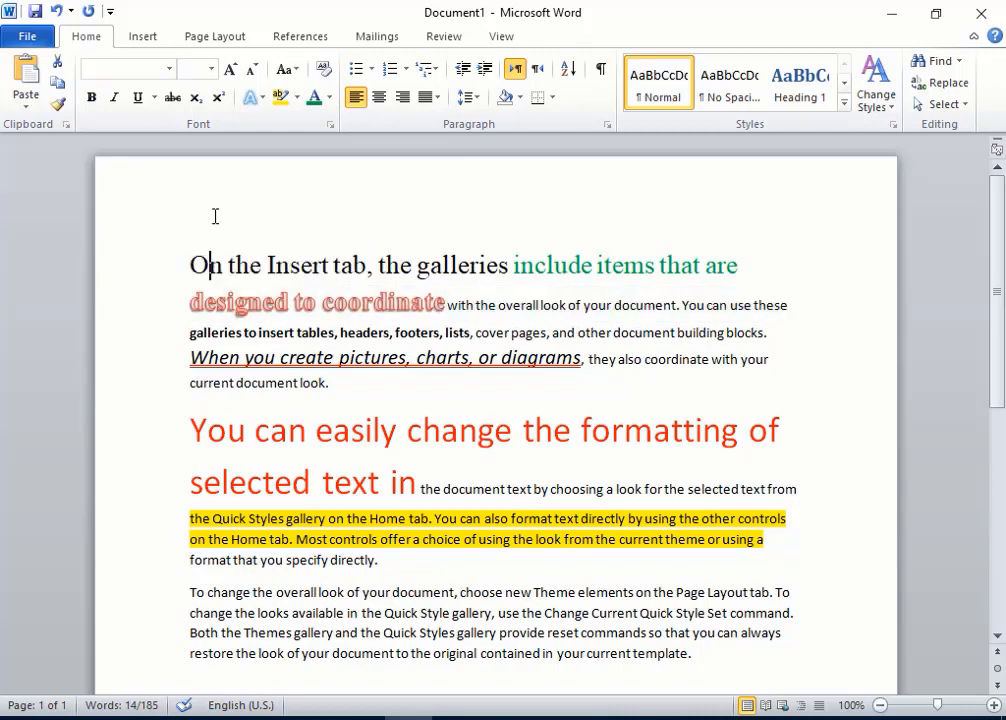
pyautogui.scroll(-1, 290, 400)
pyautogui.scroll(1, 260, 300)
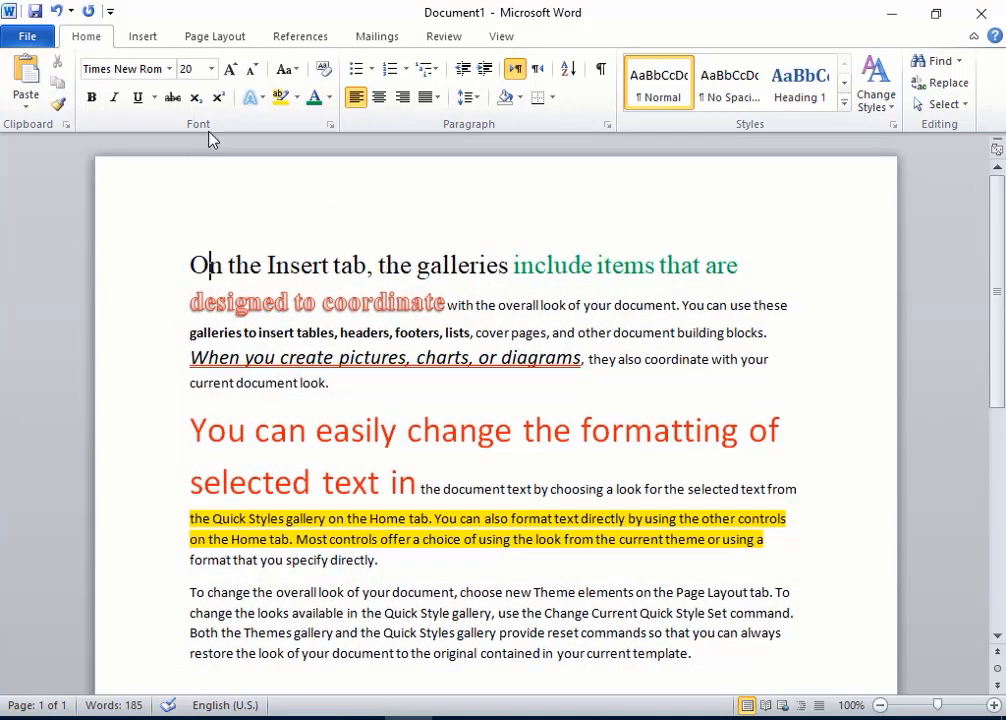